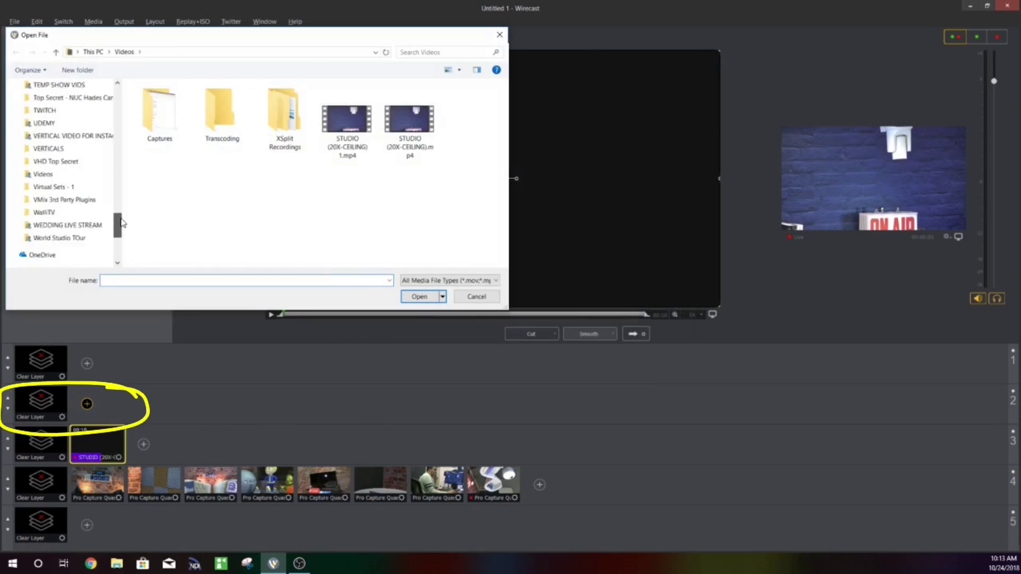
Add the NEW GEEK 4 clip to layer 2 and the church giveaway overlay to layer 1, then cut live
double_click(159, 183)
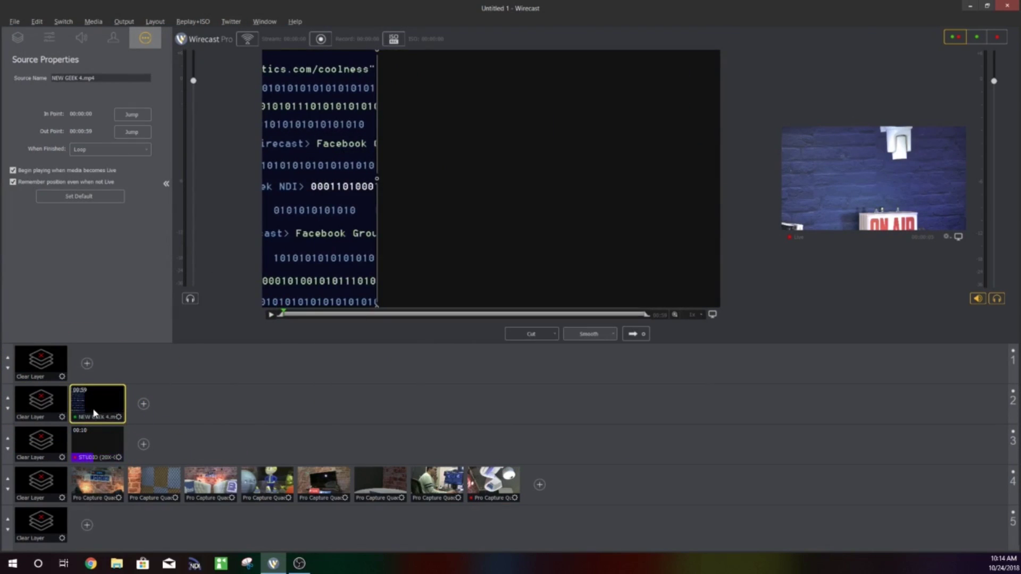
left_click(87, 363)
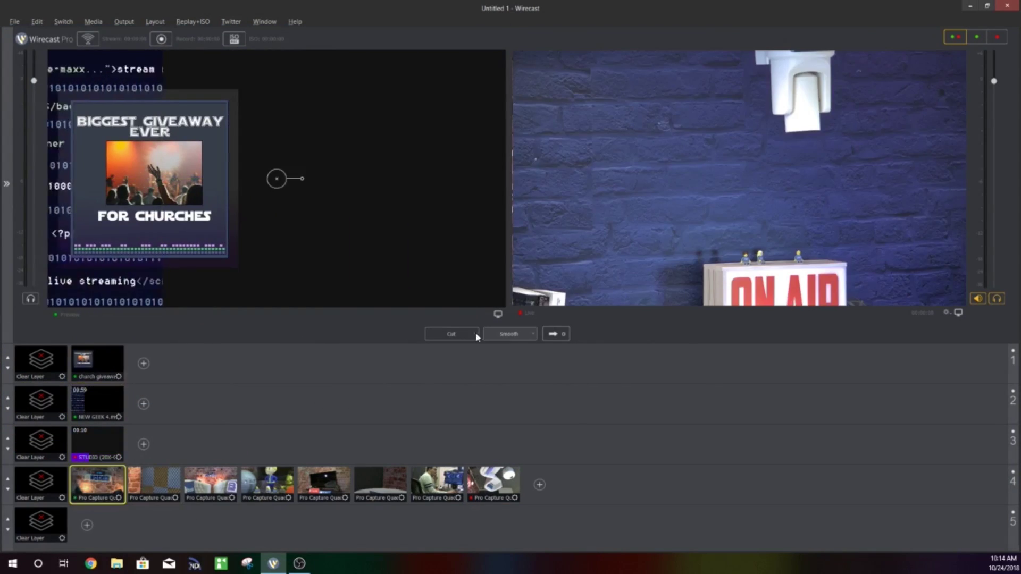
left_click(454, 333)
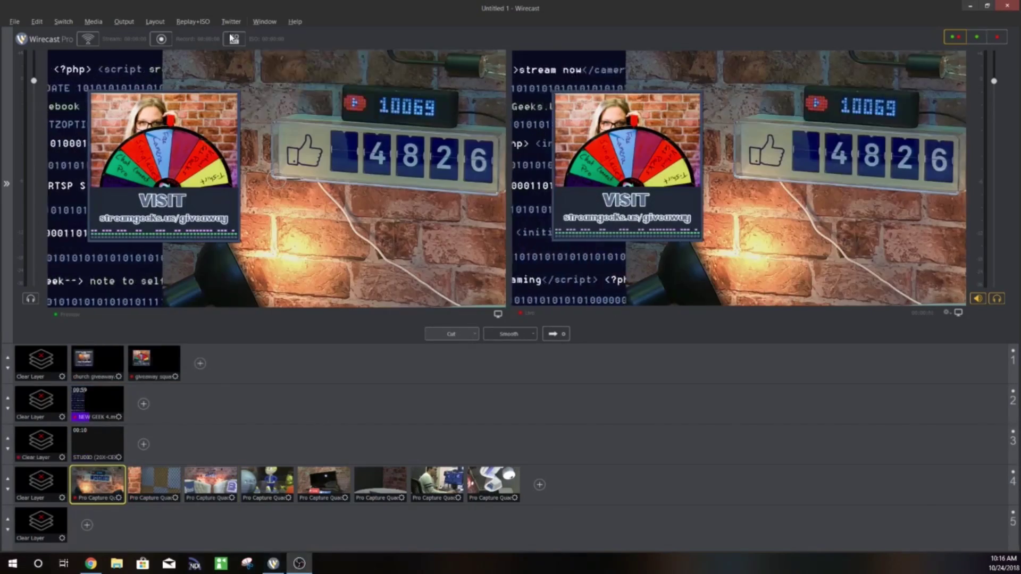
Pan the PTZ camera toward the woman at the desk and duplicate the layer 4 camera shot
left_click(234, 39)
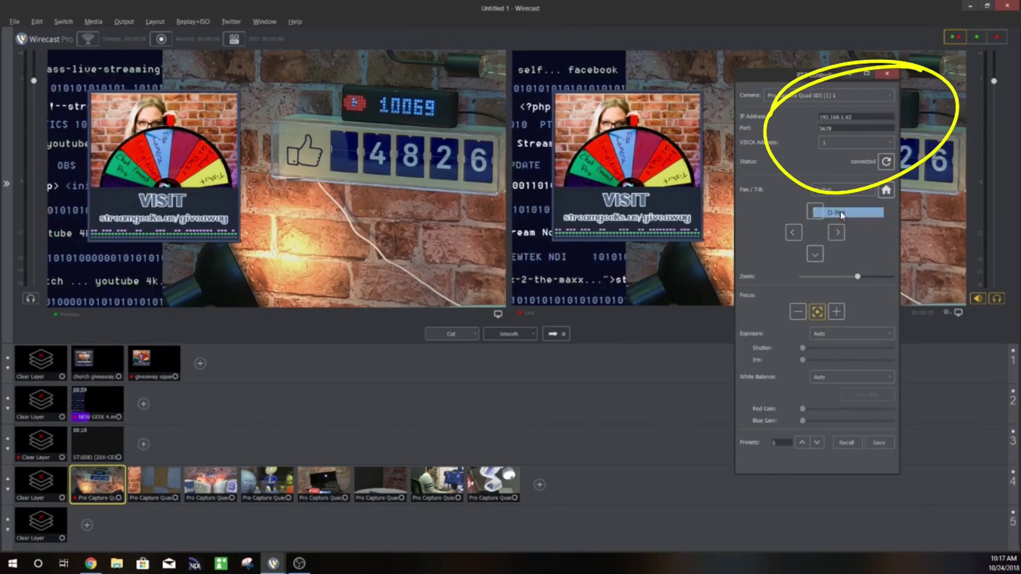
left_click(794, 232)
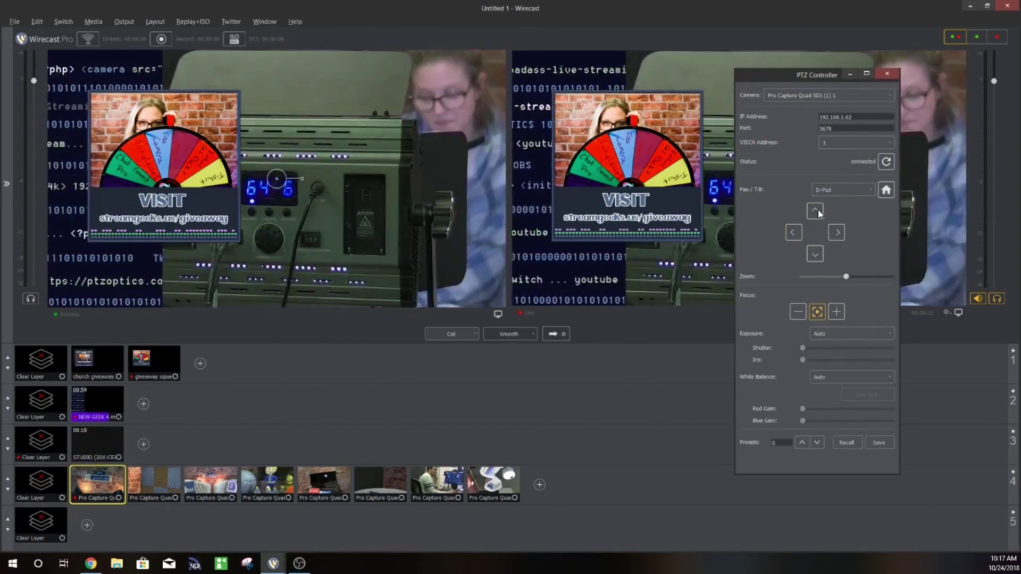
right_click(380, 484)
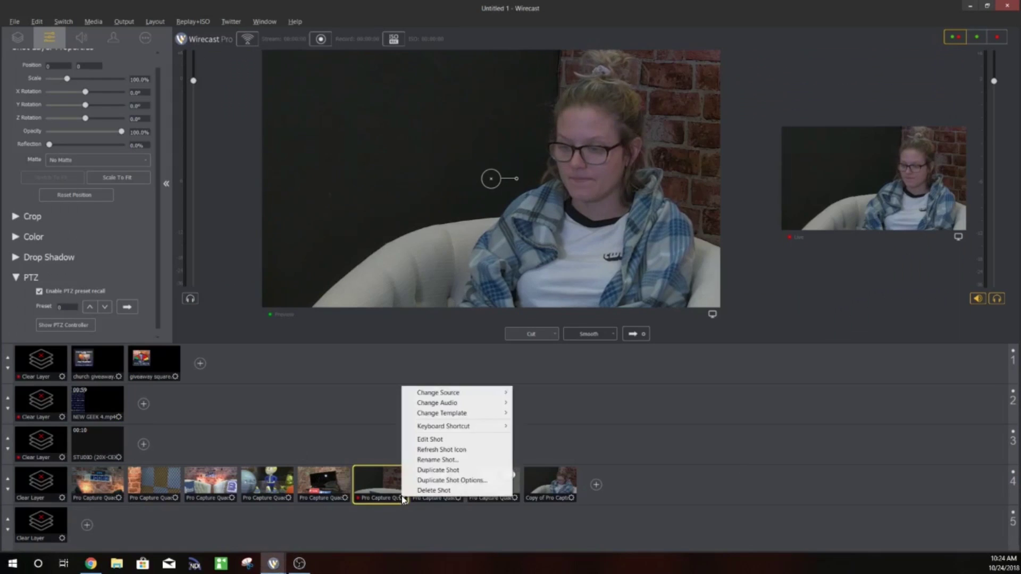
left_click(444, 461)
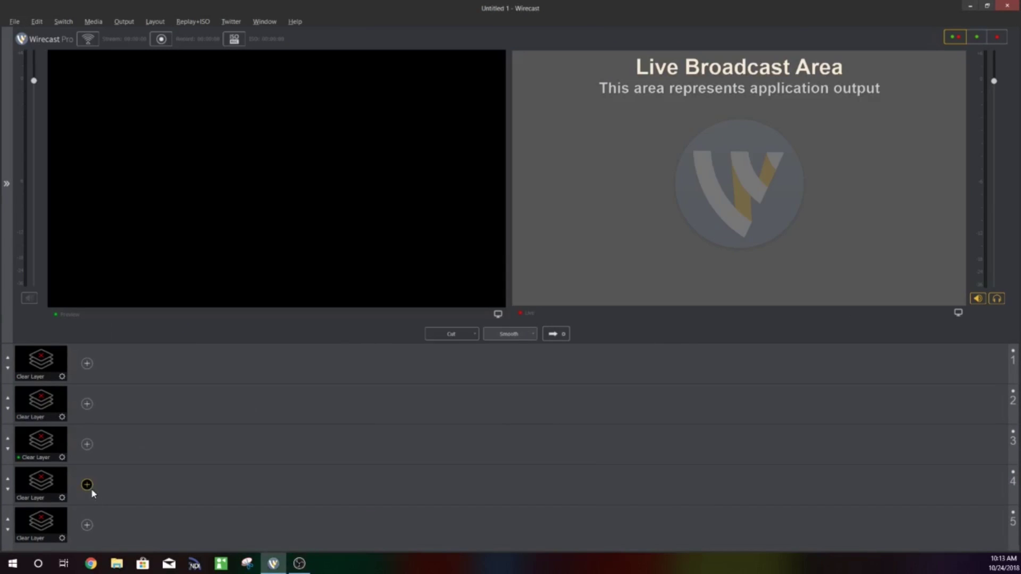
Add Pro Capture Quad SDI inputs (1) 1 through (1) 4 as shots on layer 4
left_click(87, 485)
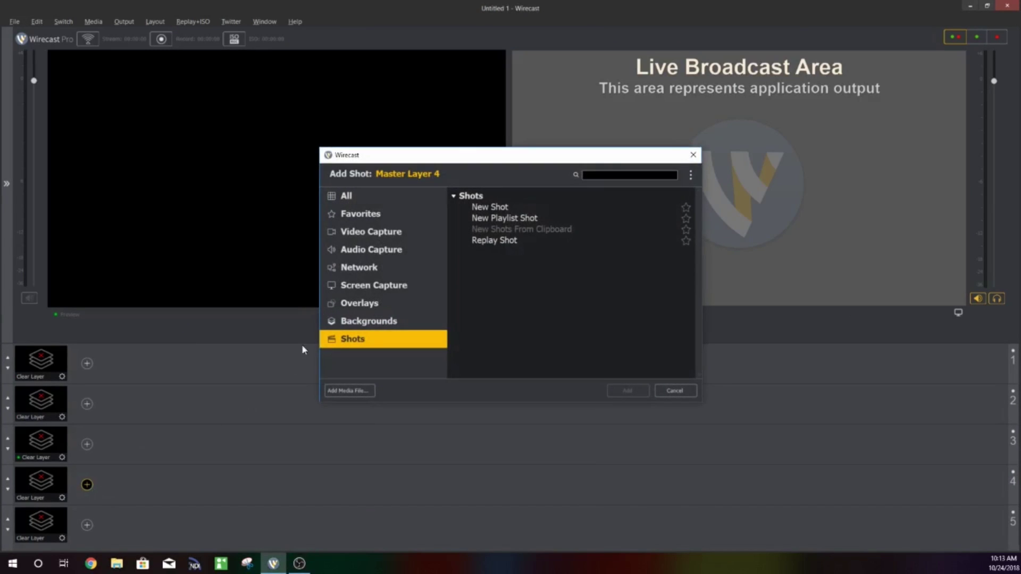
left_click(387, 234)
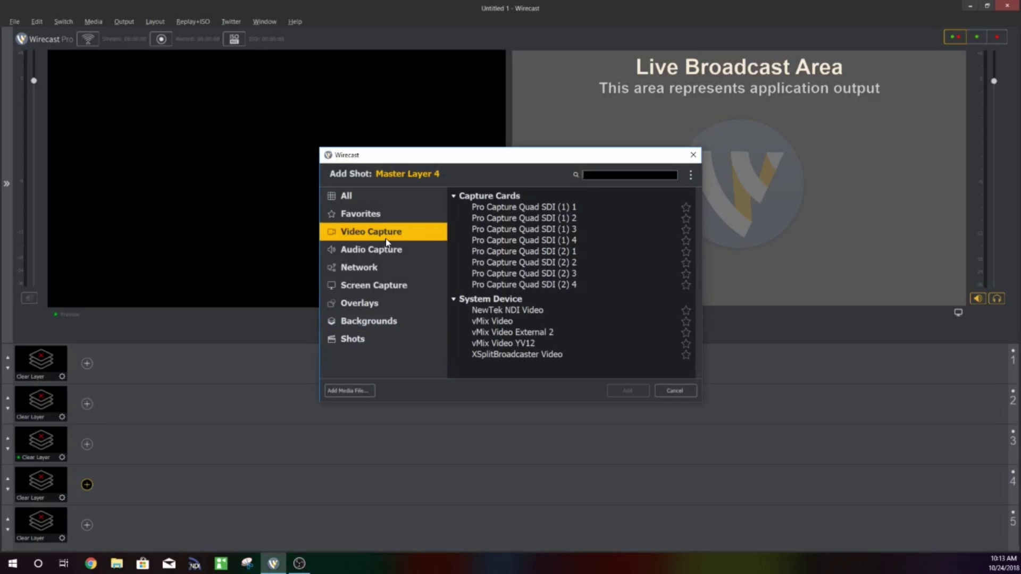
double_click(474, 207)
left_click(144, 484)
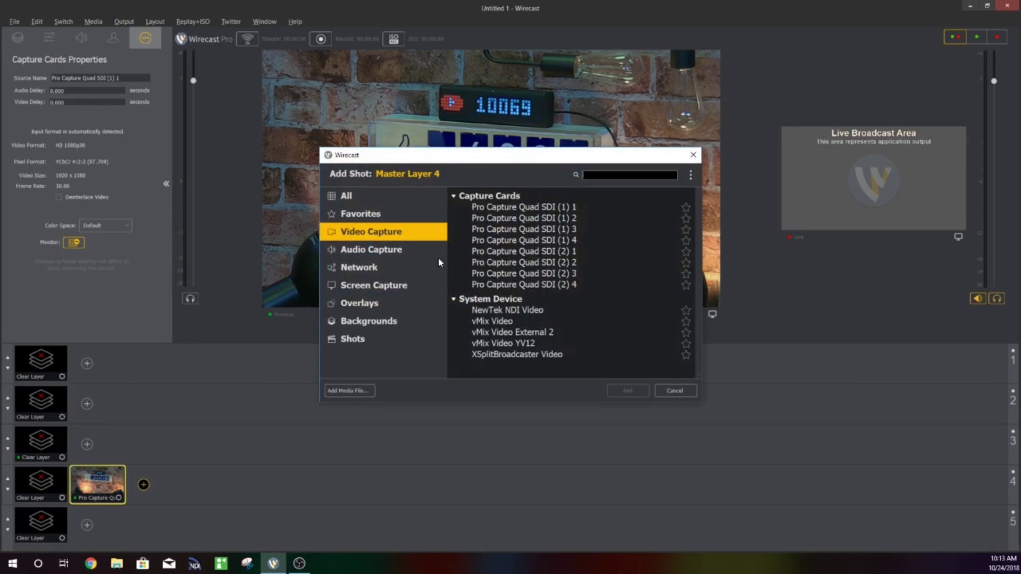
double_click(503, 232)
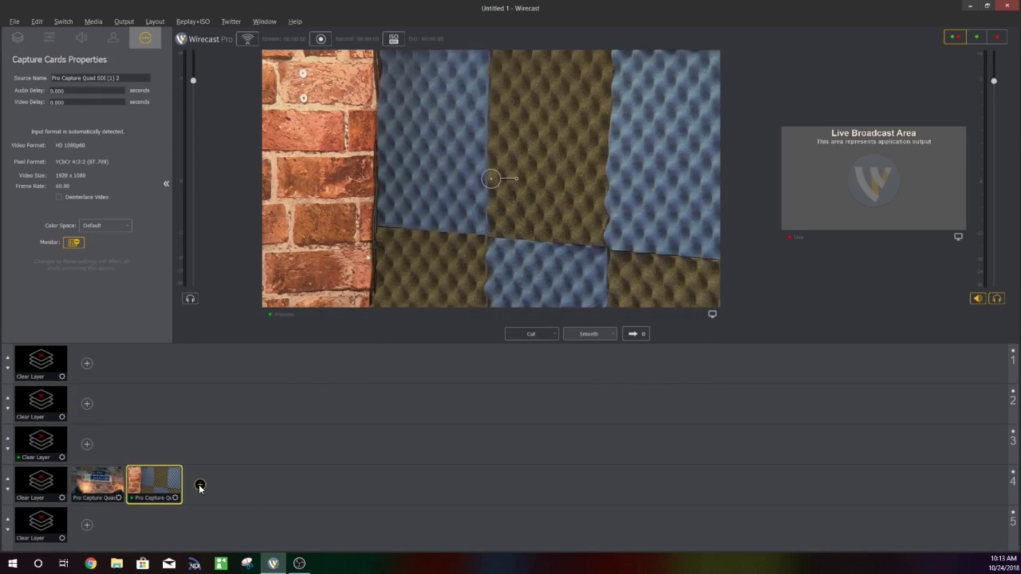
left_click(200, 486)
double_click(510, 233)
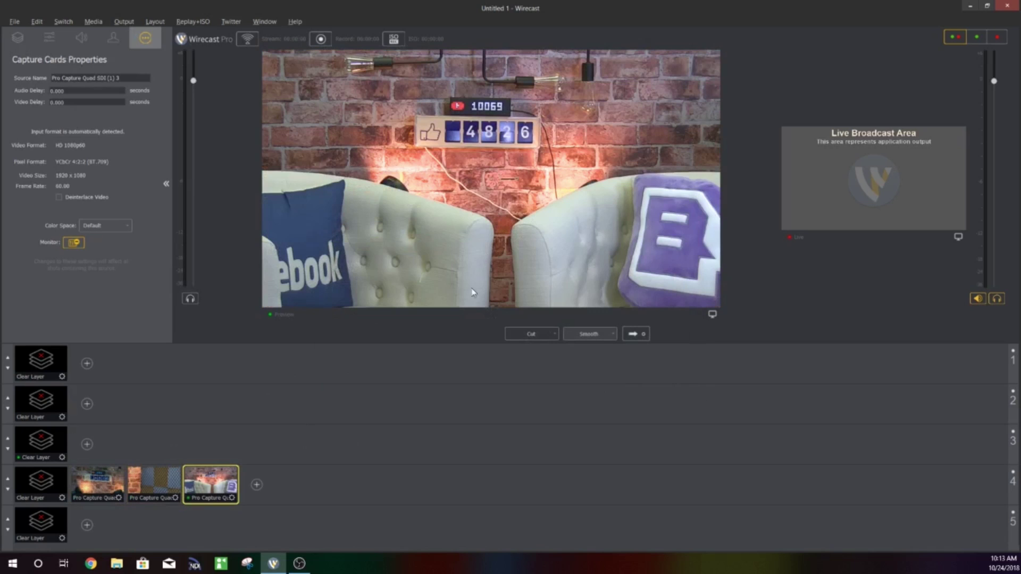
left_click(256, 484)
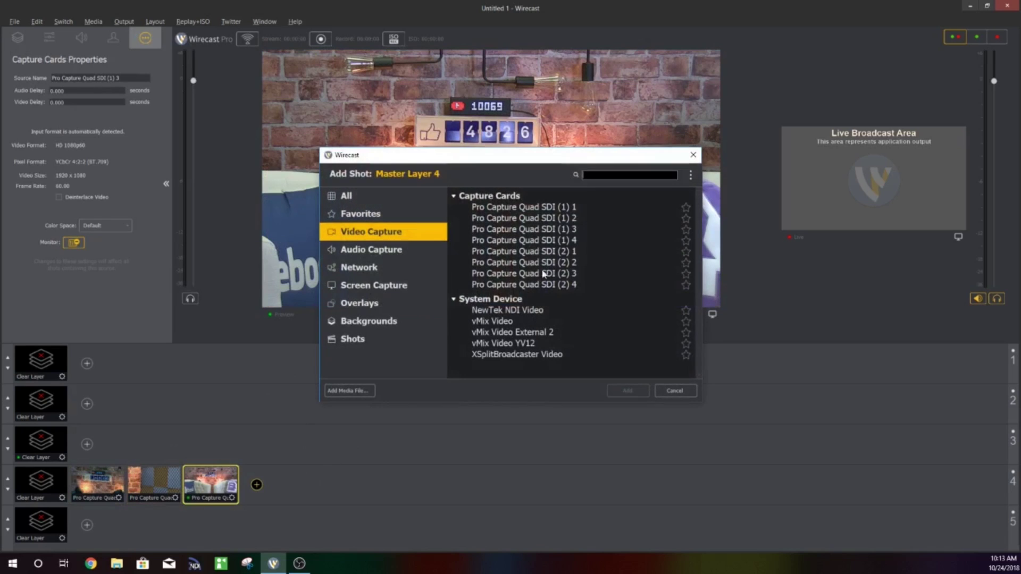
double_click(550, 241)
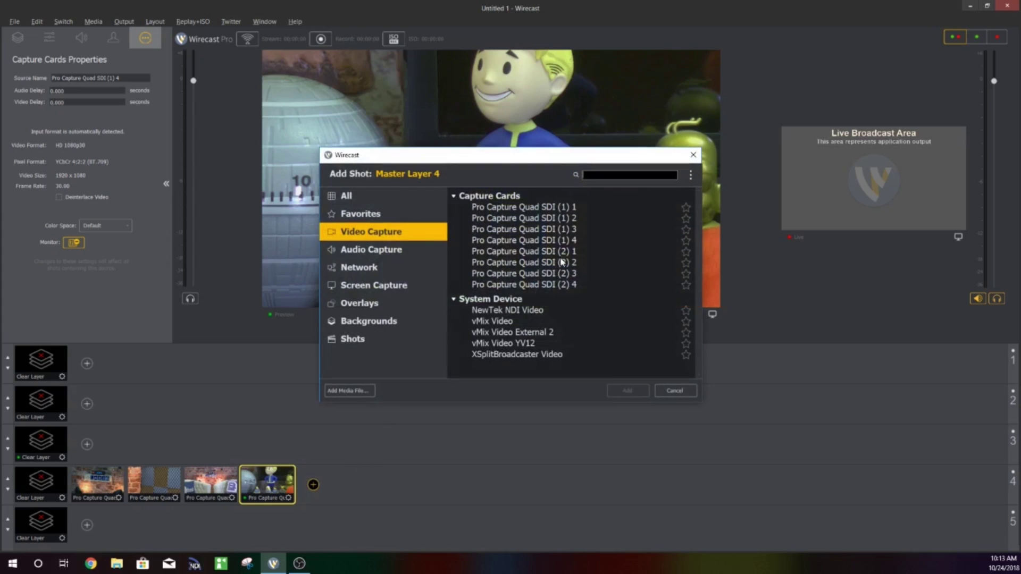
Add Pro Capture Quad SDI inputs (2) 1 through (2) 4 as further layer 4 shots
double_click(560, 252)
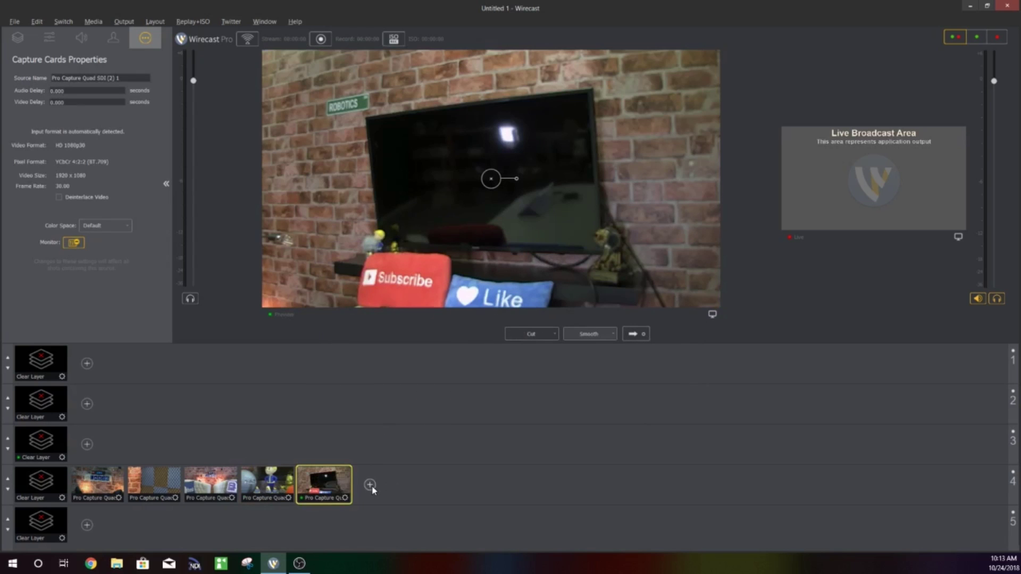
left_click(370, 485)
double_click(560, 264)
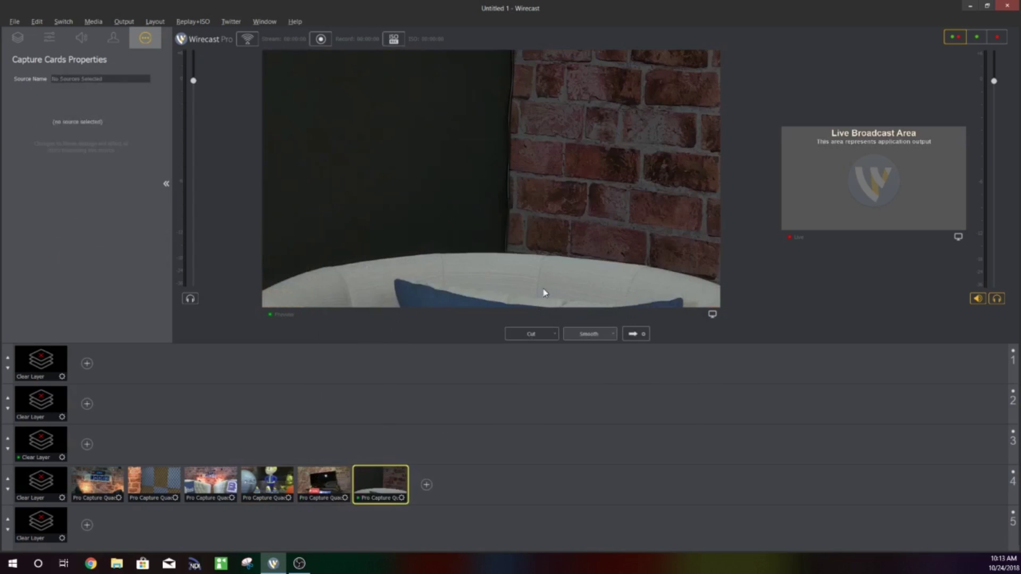
left_click(426, 485)
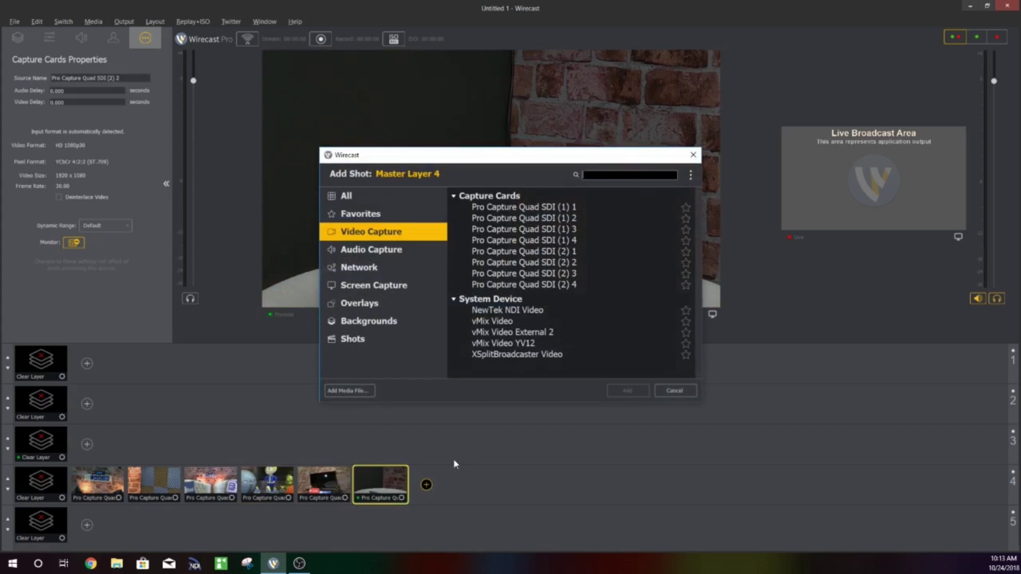
left_click(518, 267)
double_click(519, 273)
left_click(483, 485)
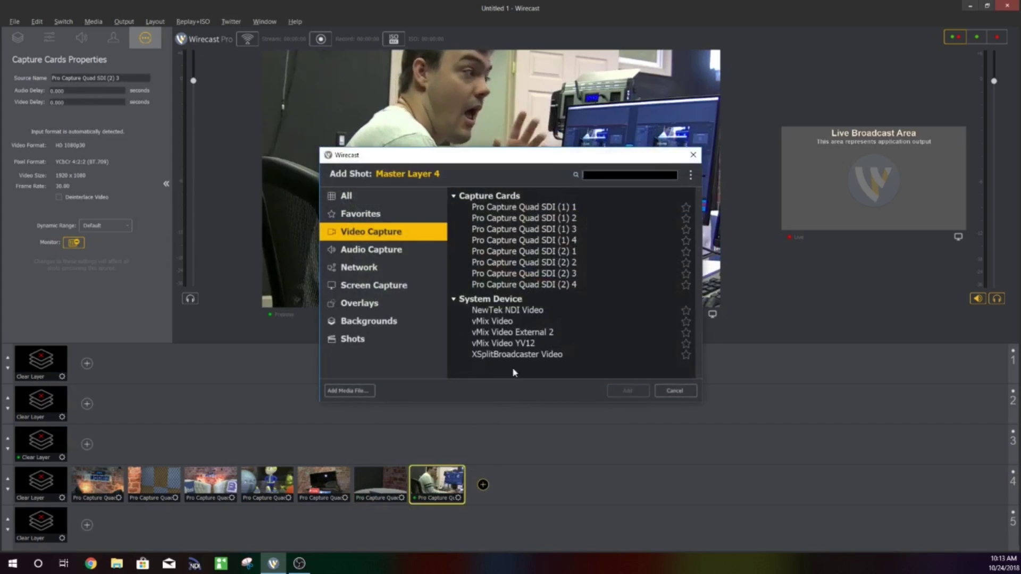
double_click(511, 279)
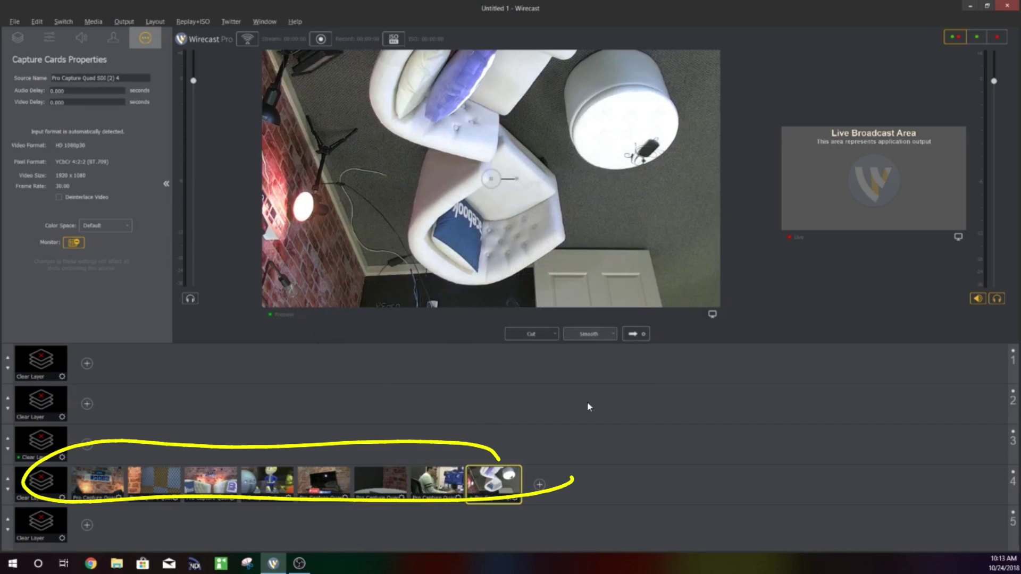
Add STUDIO (20X-CEILING) 1.mp4 to layer 3 and put it on air
left_click(87, 445)
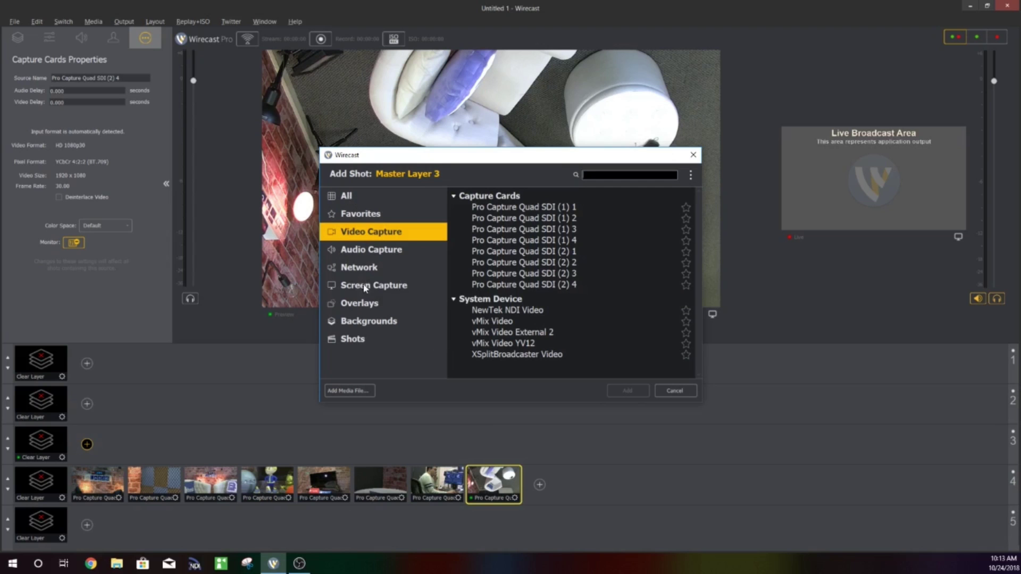
left_click(349, 390)
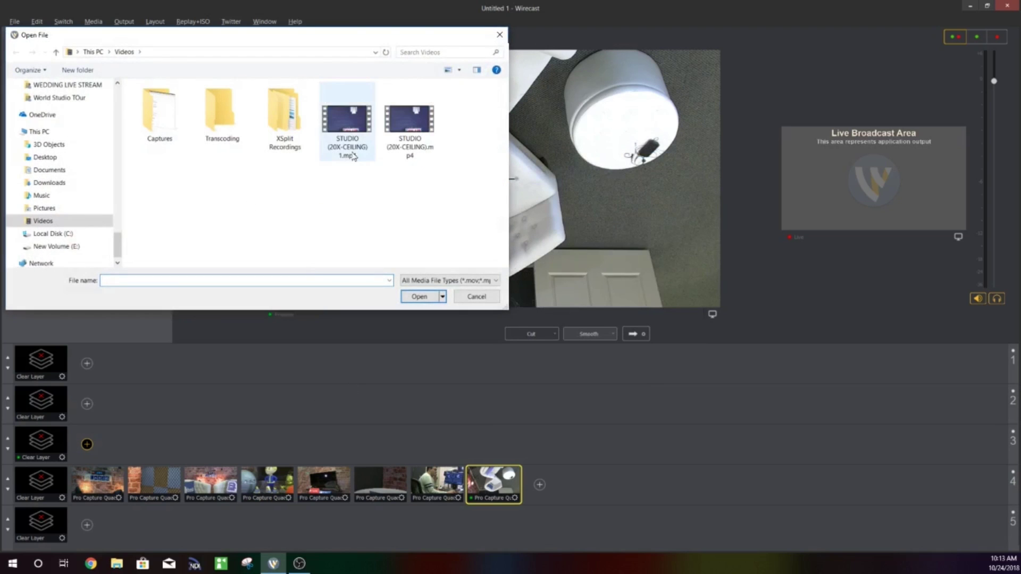
double_click(350, 124)
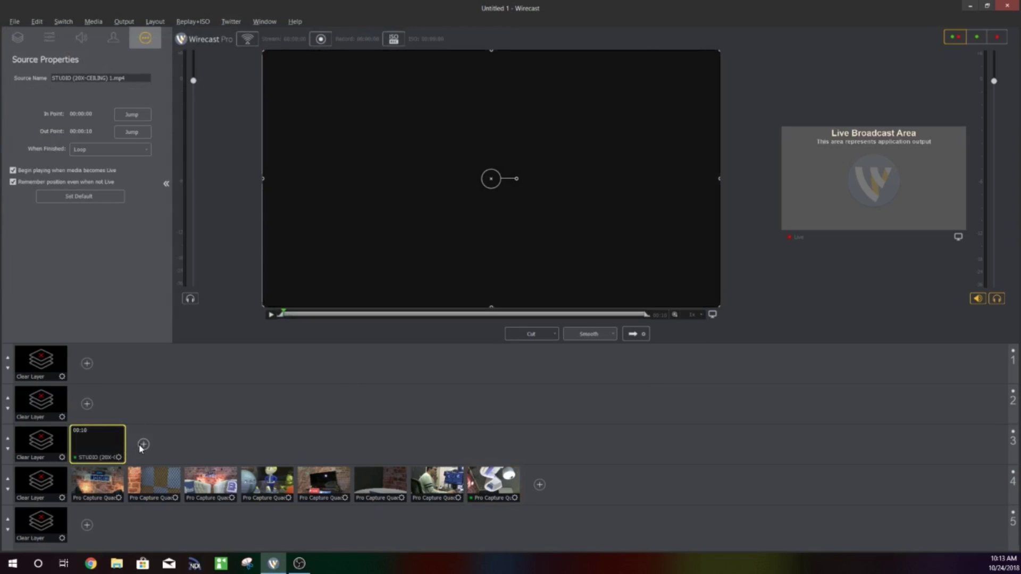
left_click(625, 334)
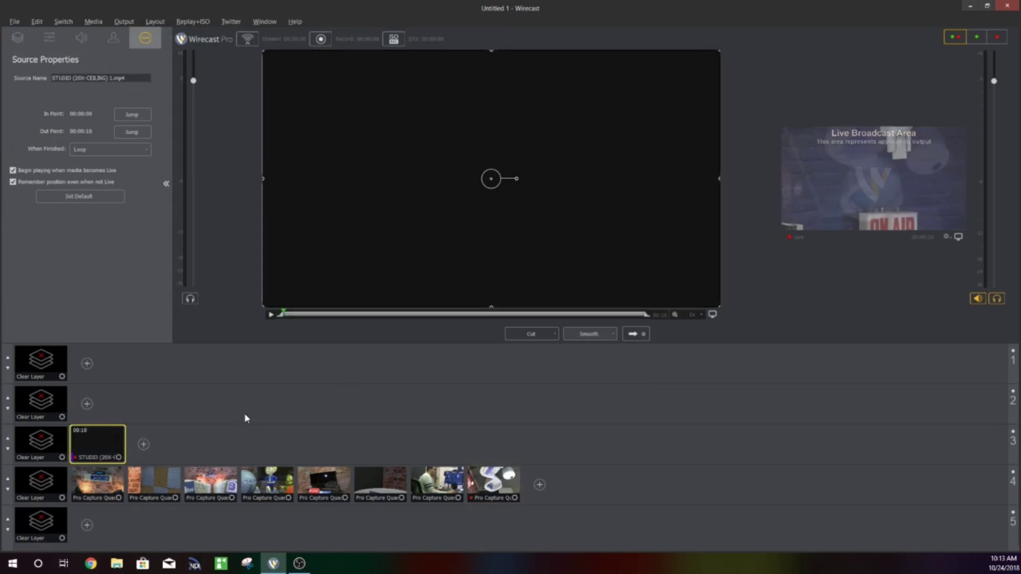
Add NEW GEEK 4.mp4 from TEMP SHOW VIDS > NEW GEEK LAYOUT to layer 2 and shift it left in the frame
left_click(87, 403)
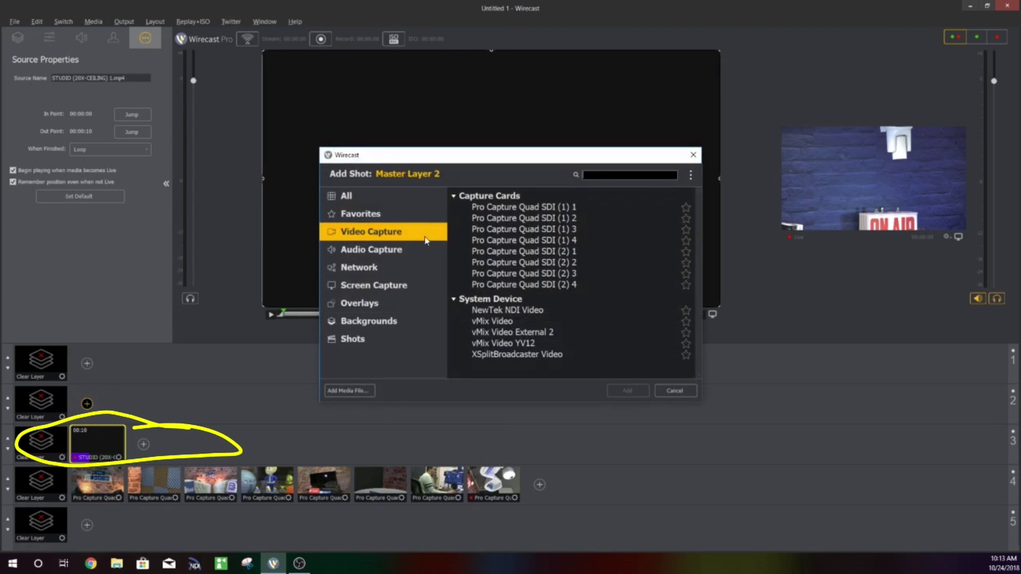
left_click(358, 387)
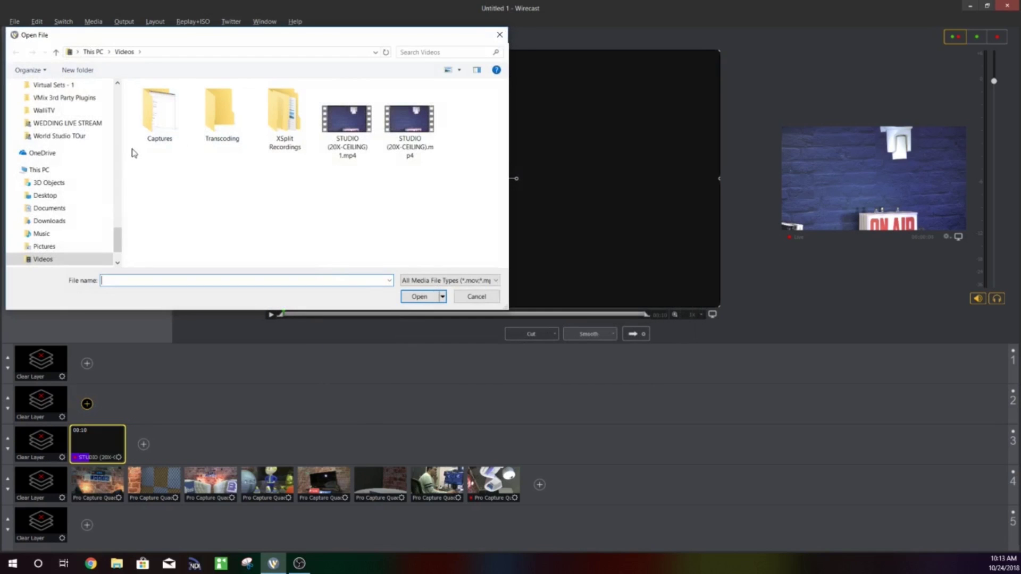
left_click_drag(119, 237, 120, 217)
left_click(91, 127)
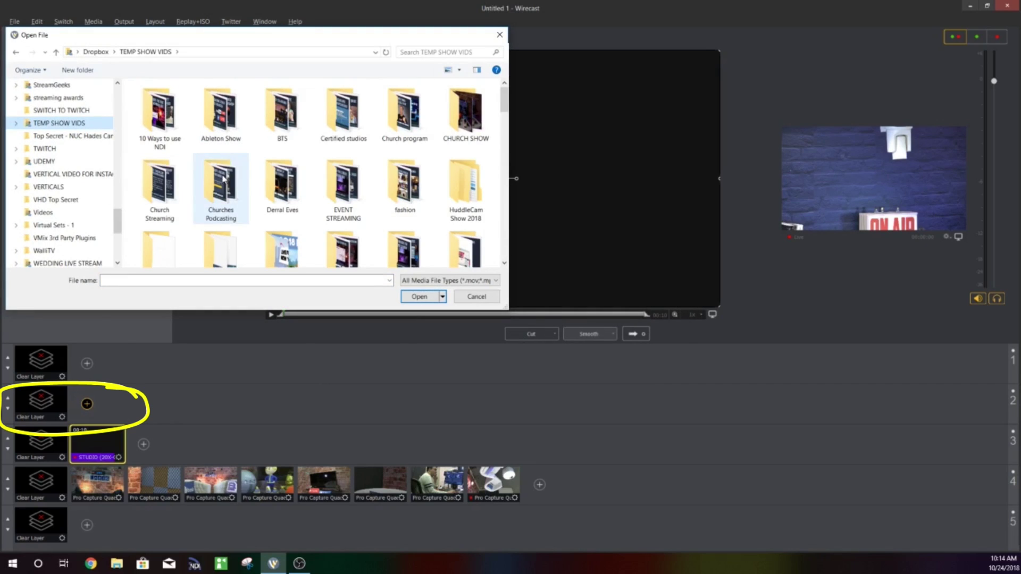
scroll(224, 178, "down", 5)
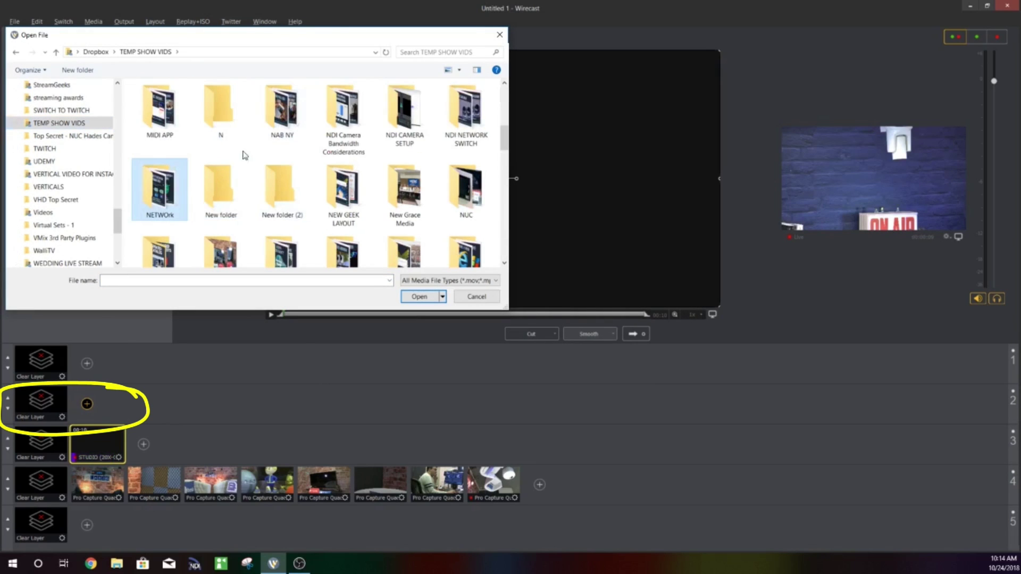
double_click(343, 189)
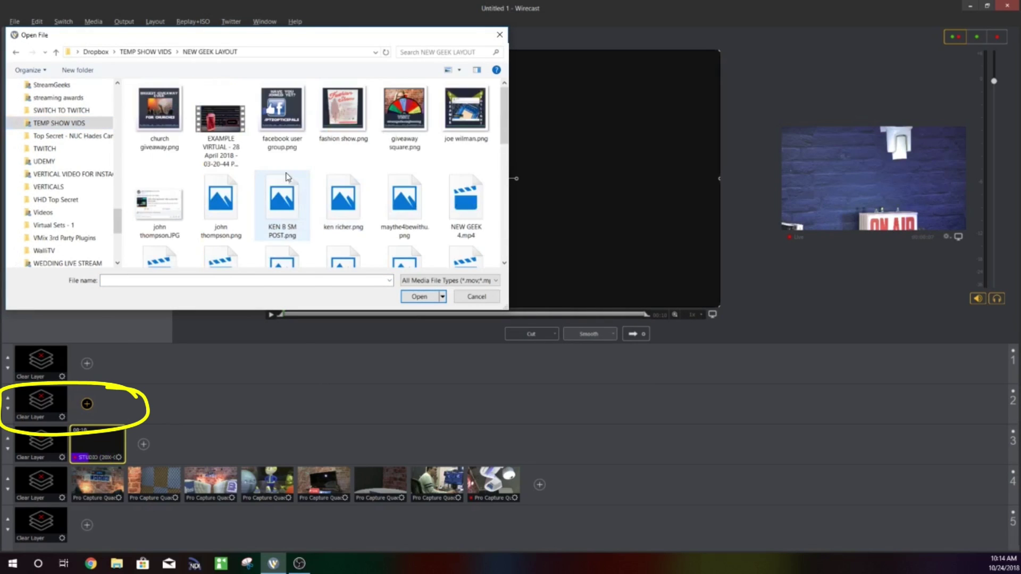
left_click(247, 135)
double_click(465, 207)
left_click_drag(371, 268, 207, 260)
left_click_drag(381, 240, 333, 232)
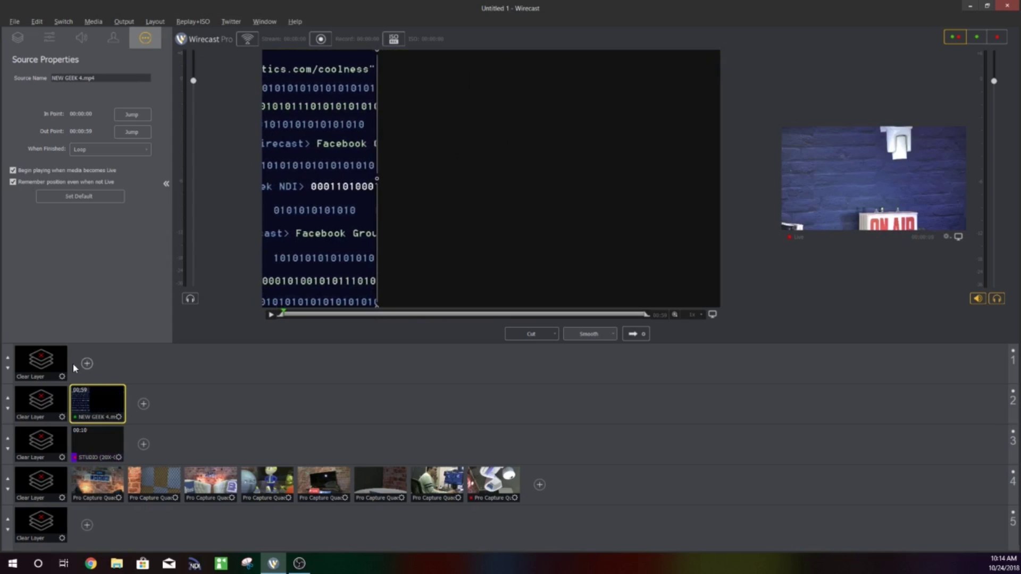
Cancel the layer 1 addition and play the NEW GEEK clip in preview
left_click(87, 364)
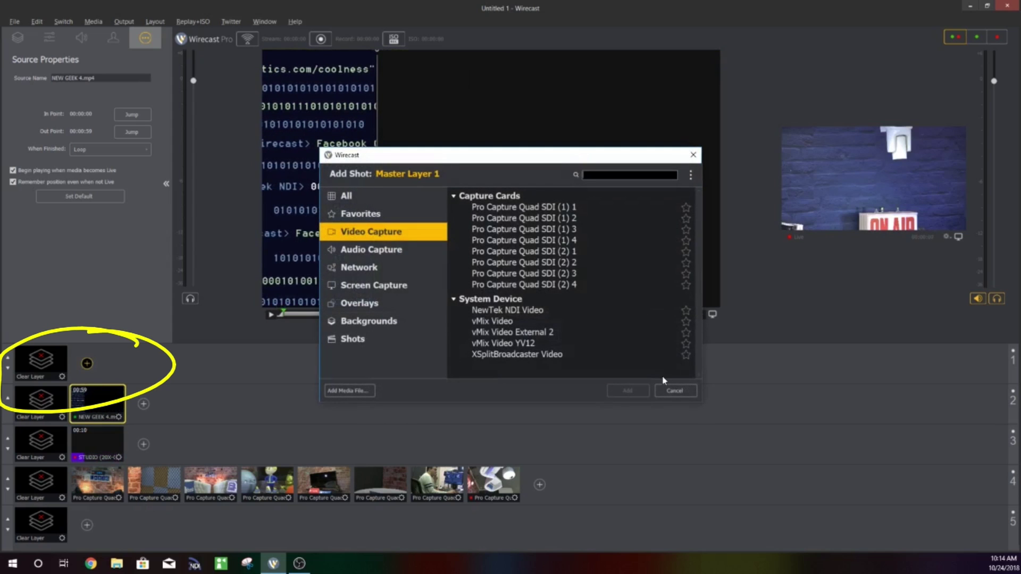
left_click(669, 392)
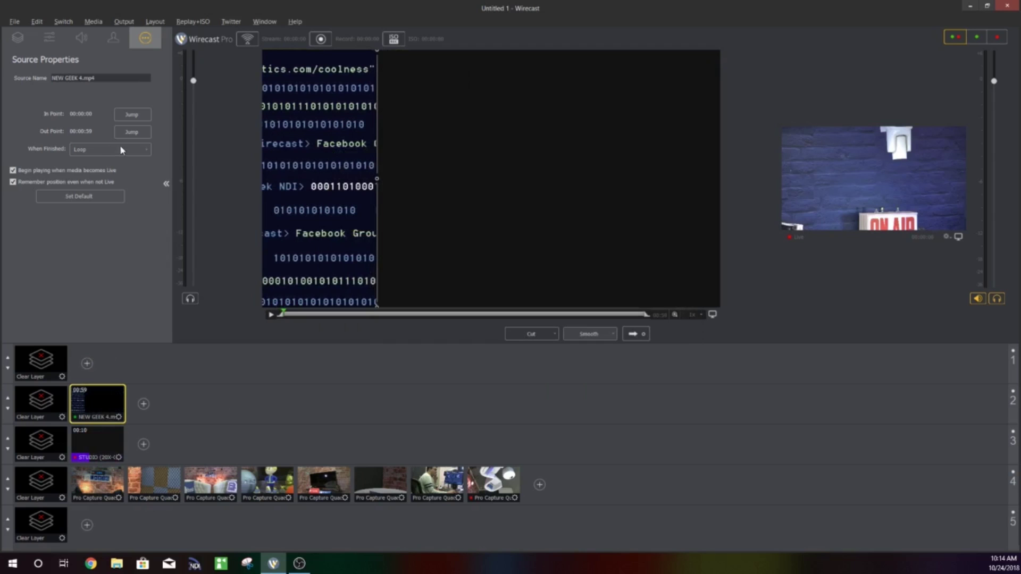
right_click(85, 404)
left_click(99, 404)
left_click(272, 315)
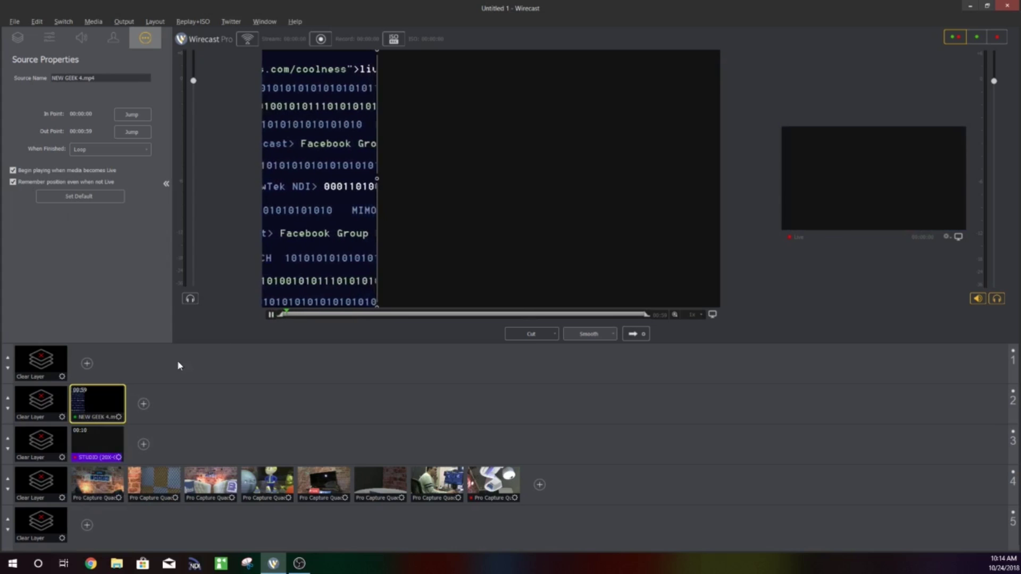
Add church giveaway.png to layer 1, shrink it and move it to the upper left
left_click(86, 364)
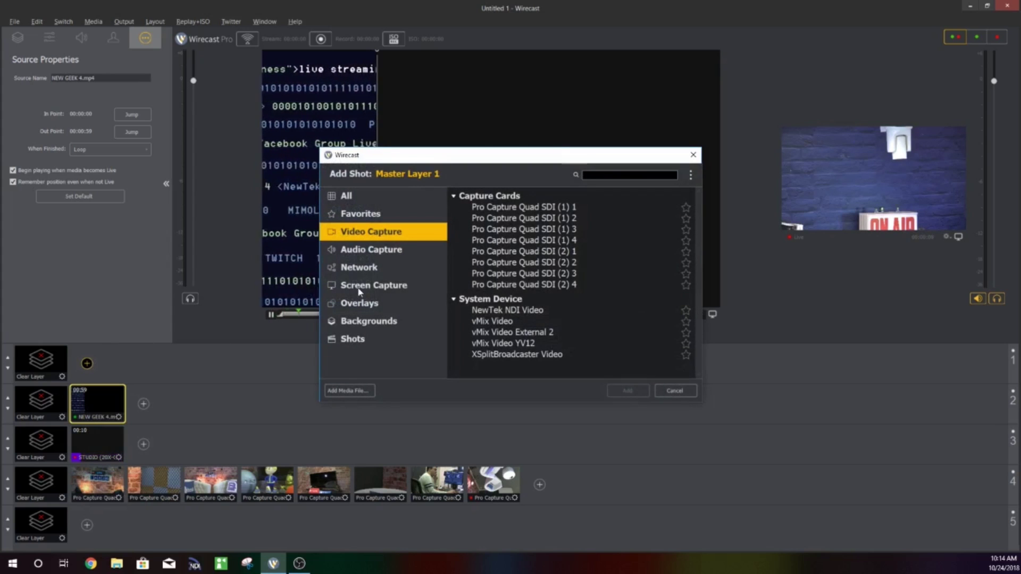
left_click(358, 392)
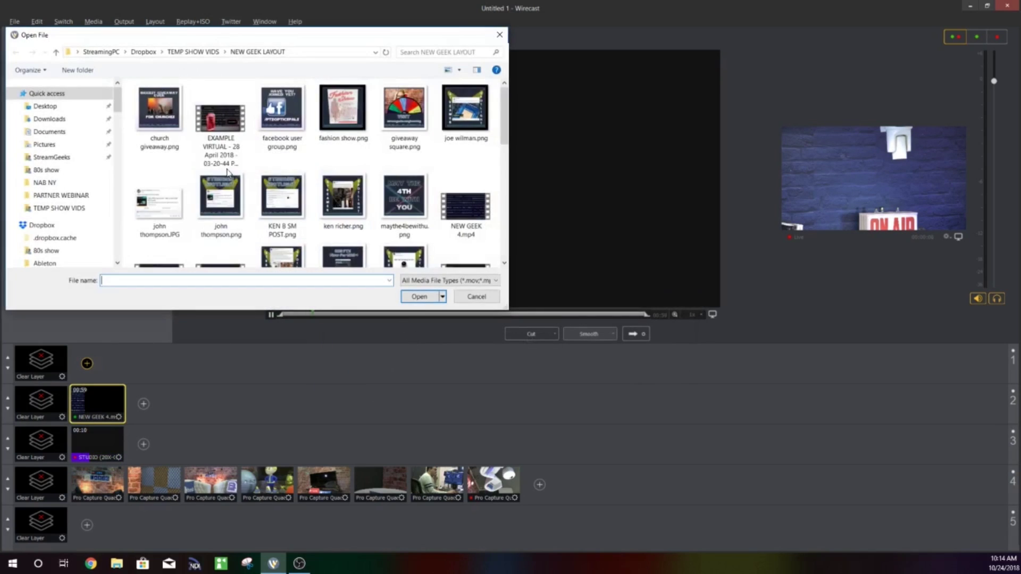
left_click(173, 120)
double_click(173, 120)
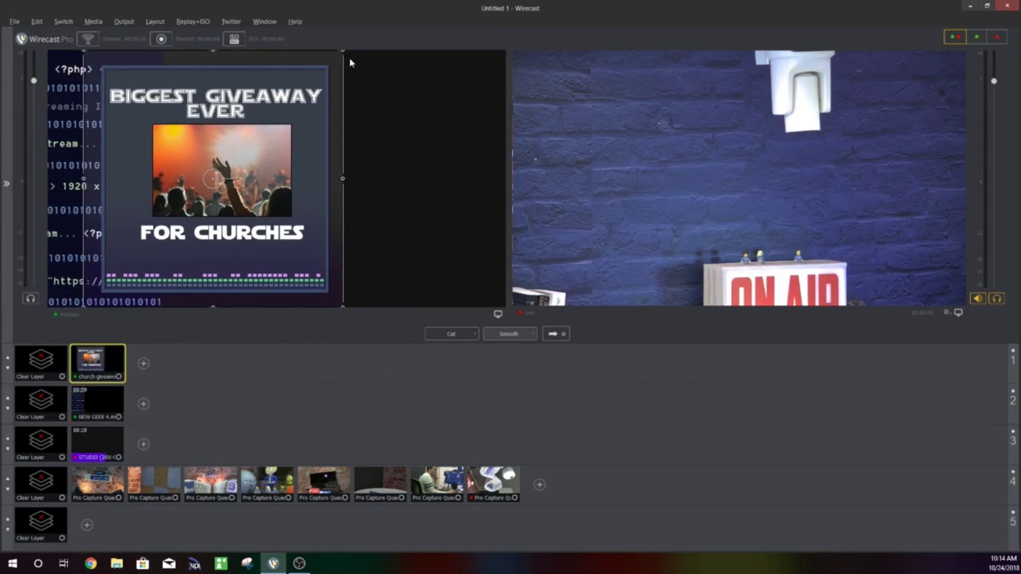
left_click_drag(346, 56, 257, 109)
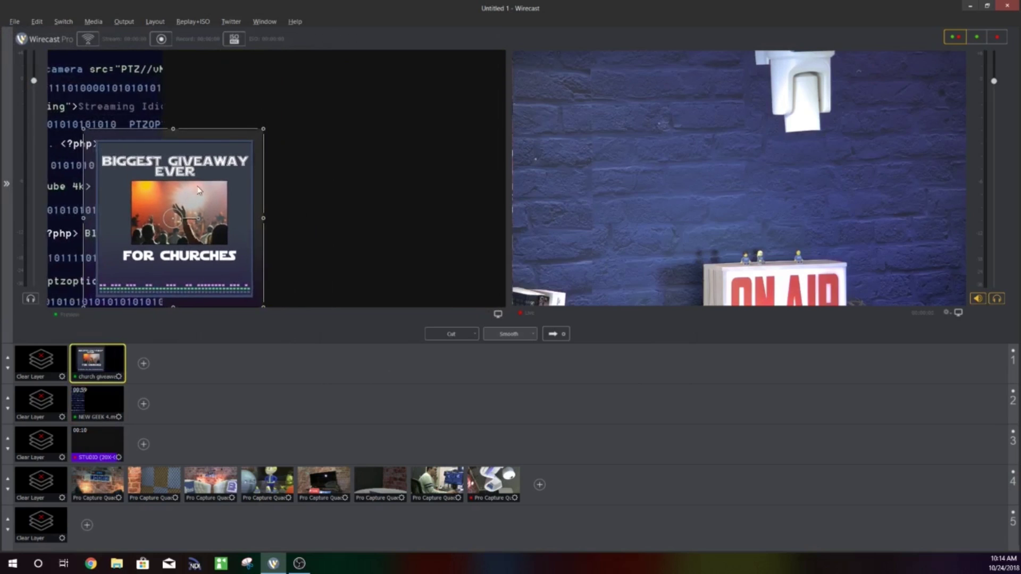
left_click_drag(195, 178, 171, 146)
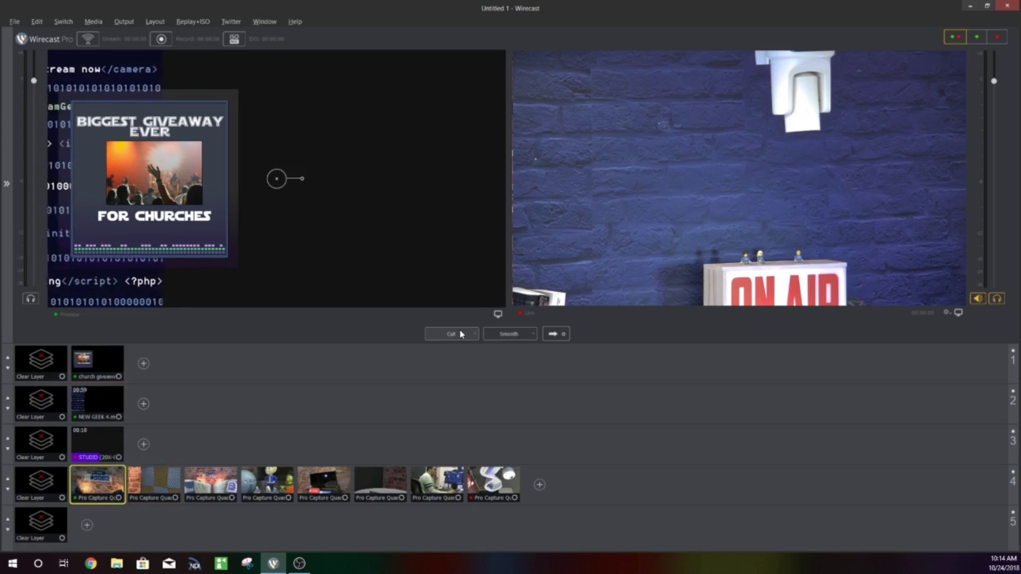
Send the giveaway overlay live, then take the second layer 4 camera shot live
left_click(553, 334)
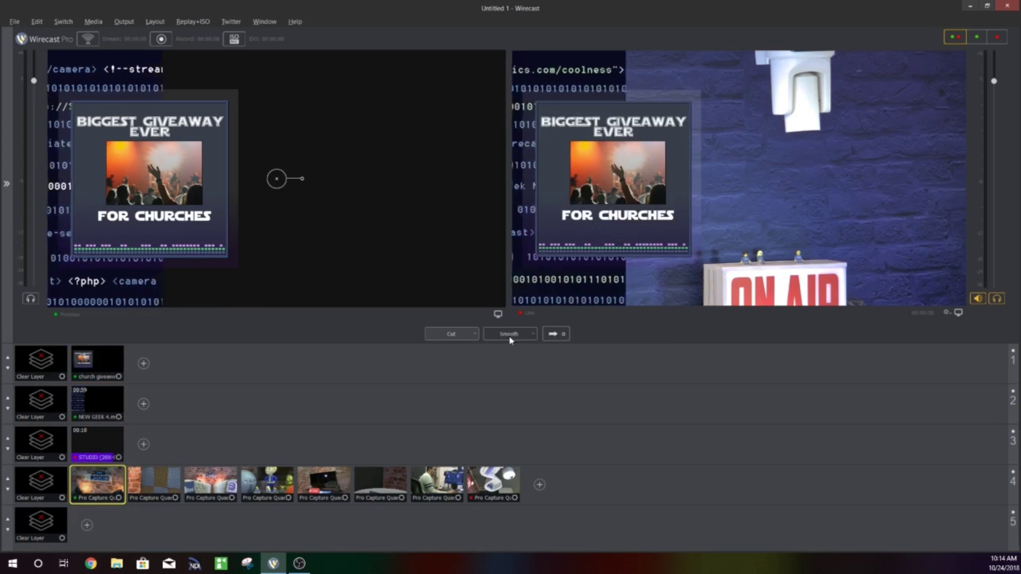
left_click(157, 483)
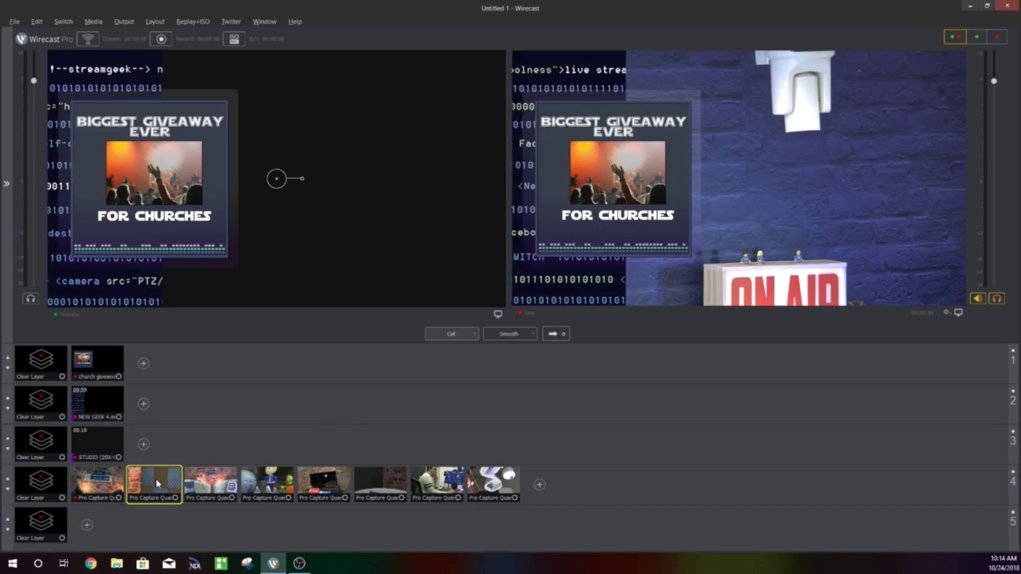
left_click(554, 334)
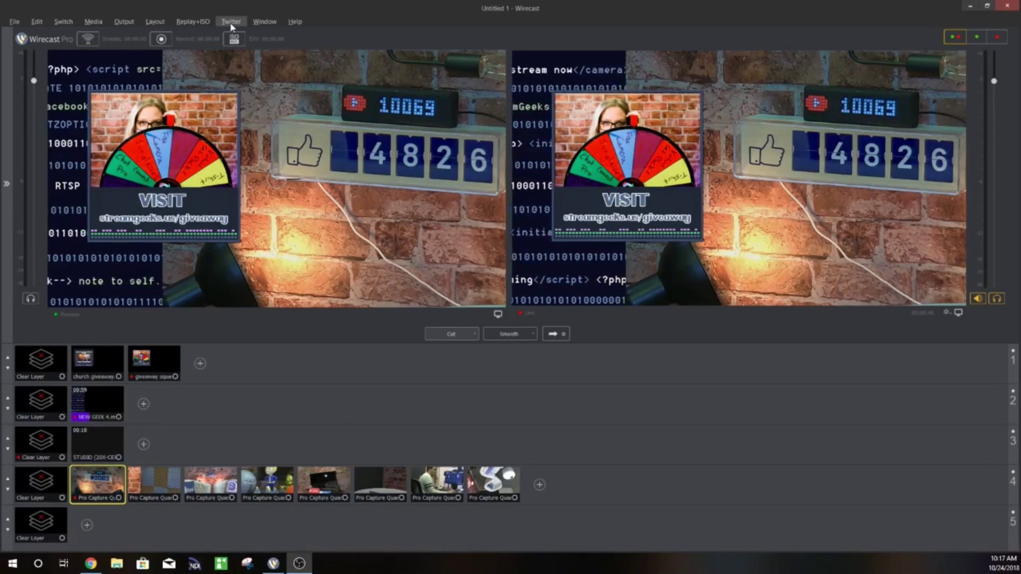
Open the PTZ Controller, reconnect to the camera and set Pan/Tilt to D-Pad mode
left_click(232, 22)
mouse_move(264, 21)
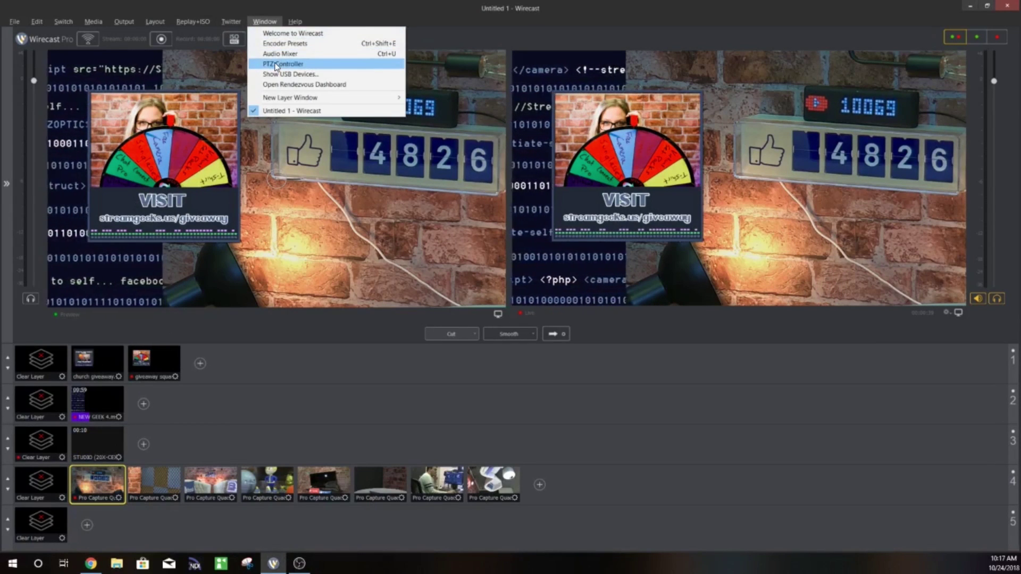
left_click(276, 64)
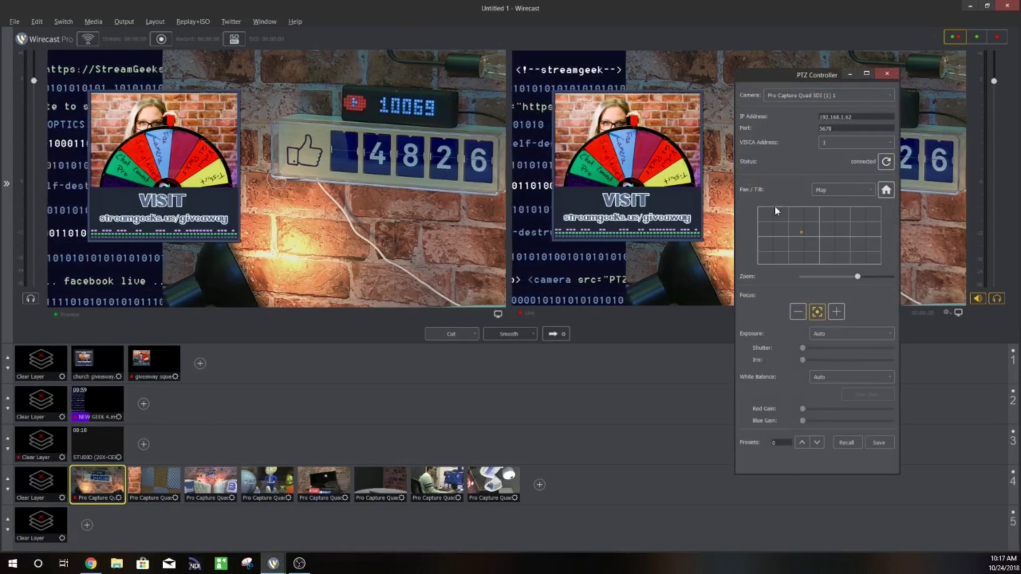
left_click(820, 113)
left_click(886, 162)
left_click(843, 190)
left_click(821, 213)
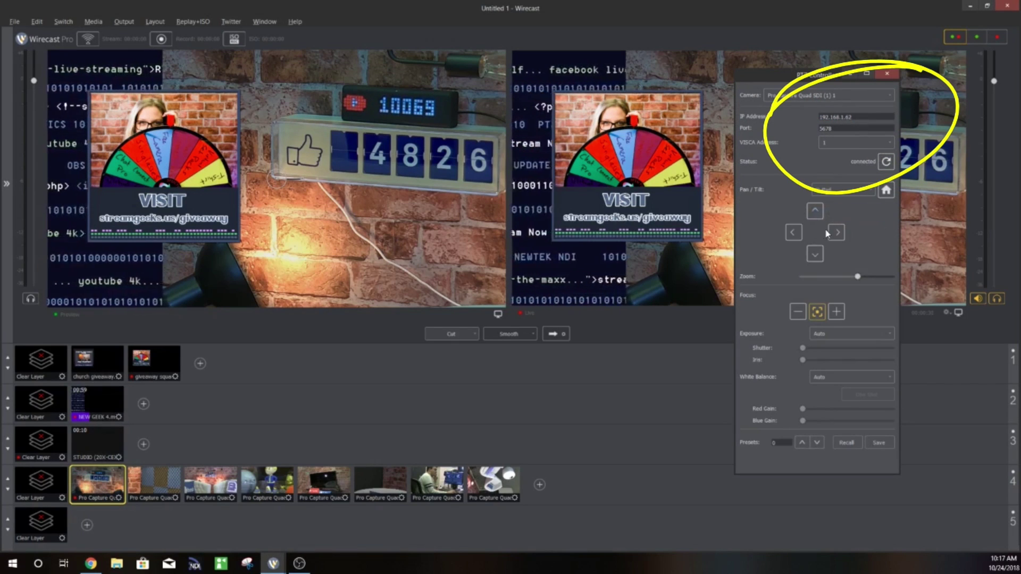
Nudge the camera right, left and down, and toggle between manual and auto focus
left_click(836, 233)
left_click(793, 232)
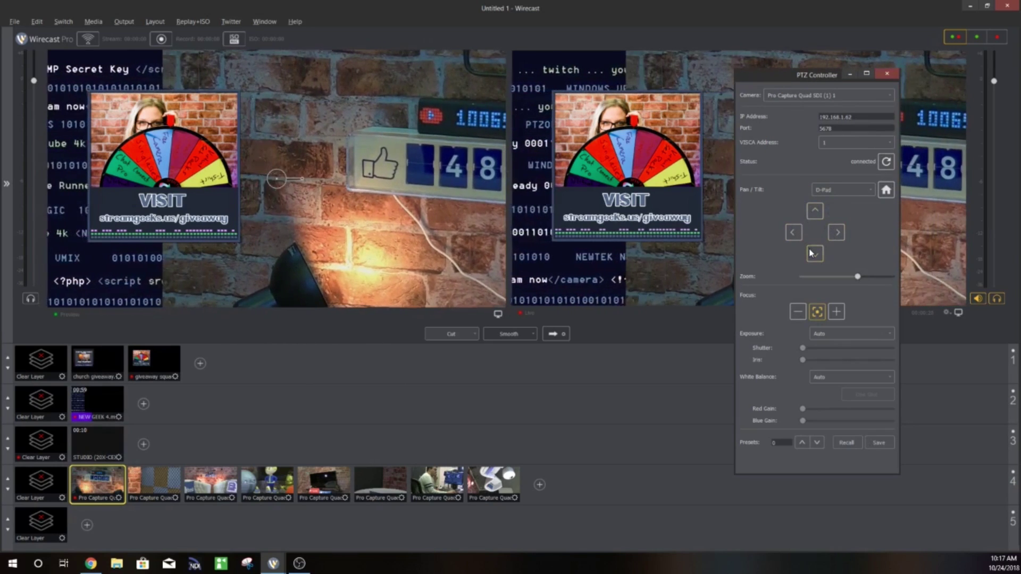
left_click(812, 254)
left_click(796, 311)
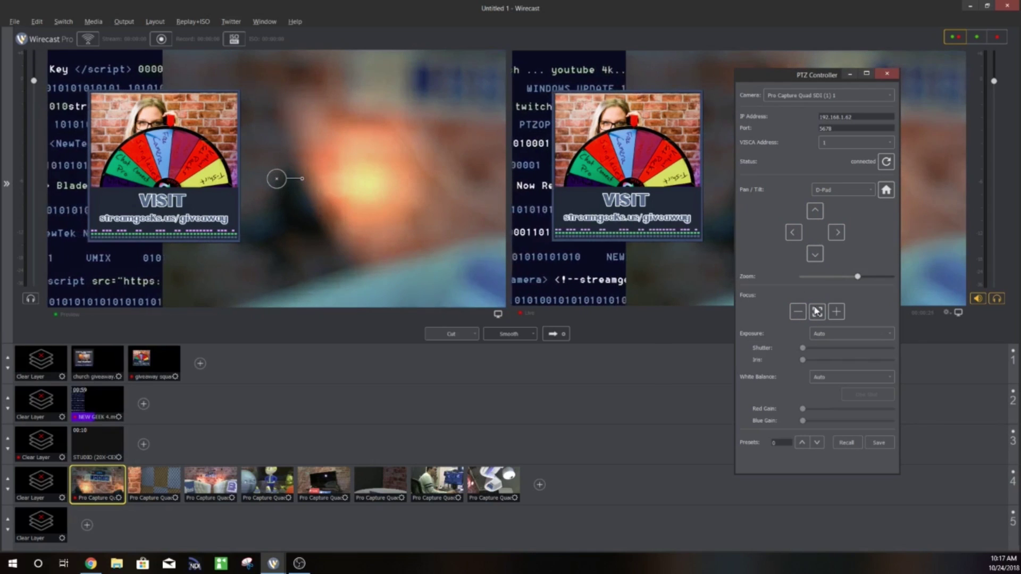
left_click(818, 311)
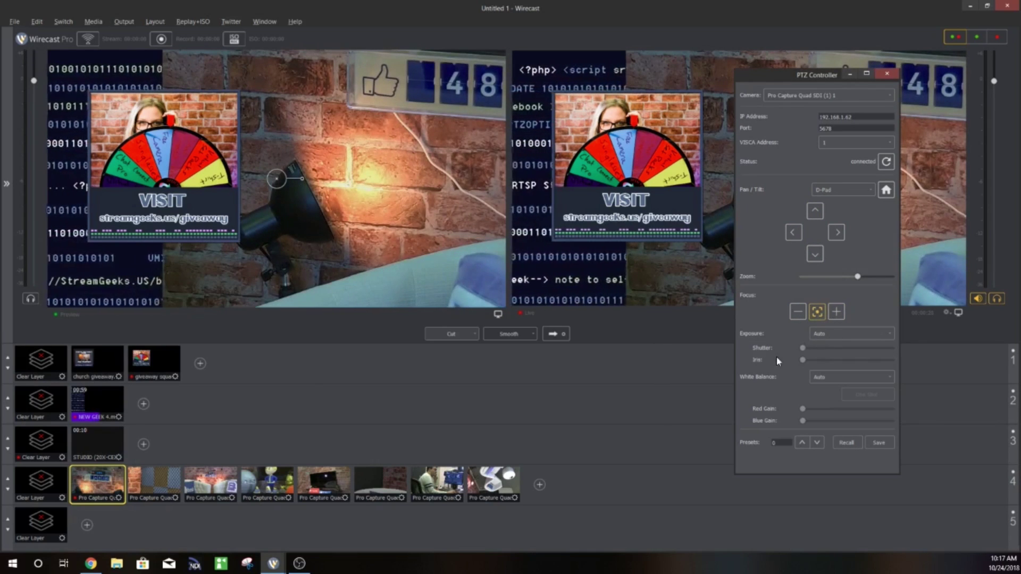
Zoom out, reframe the camera on the woman, and sharpen focus manually with auto-focus off
left_click_drag(856, 278, 846, 277)
left_click(794, 233)
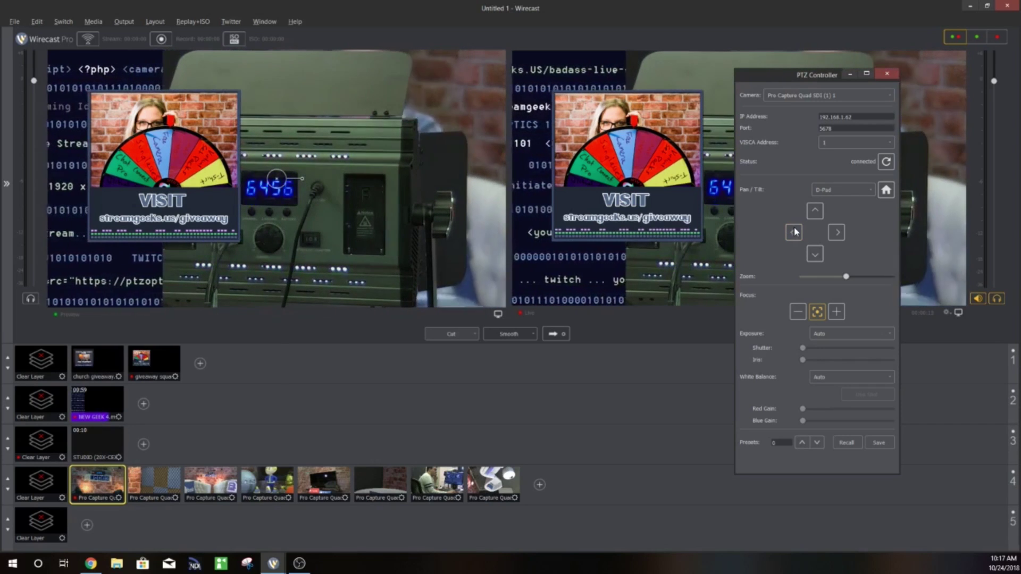
left_click(815, 210)
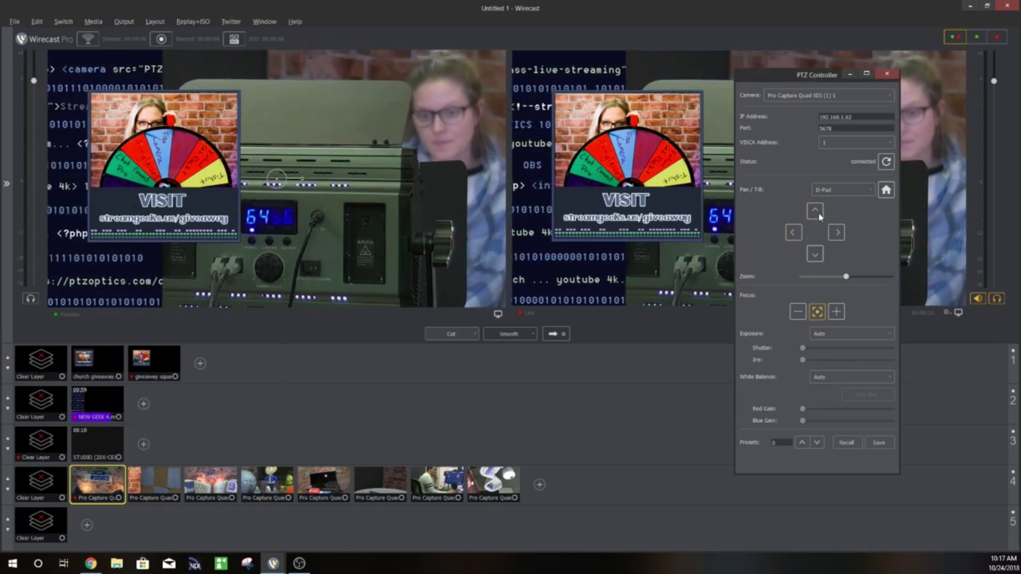
left_click(838, 233)
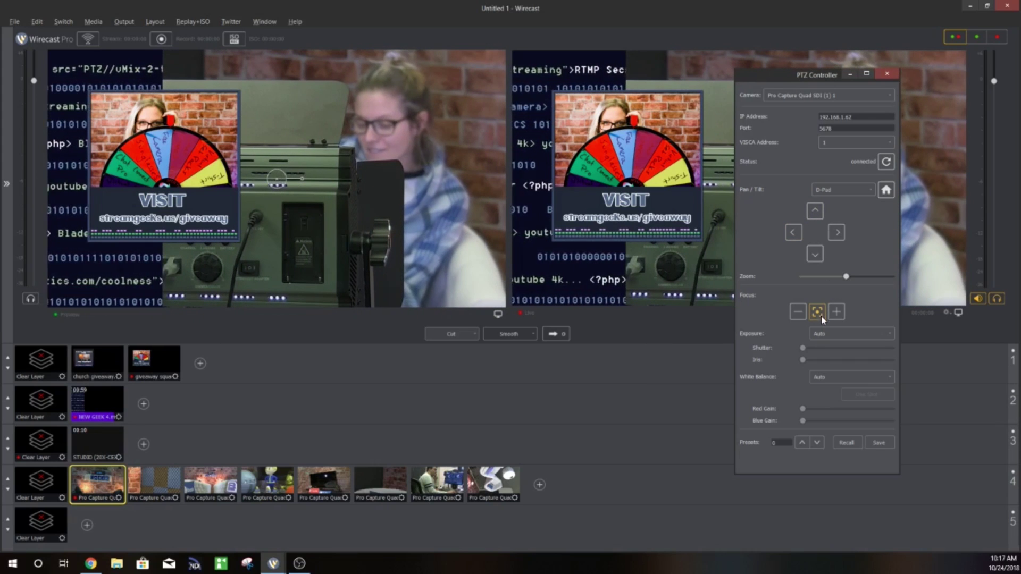
left_click(837, 313)
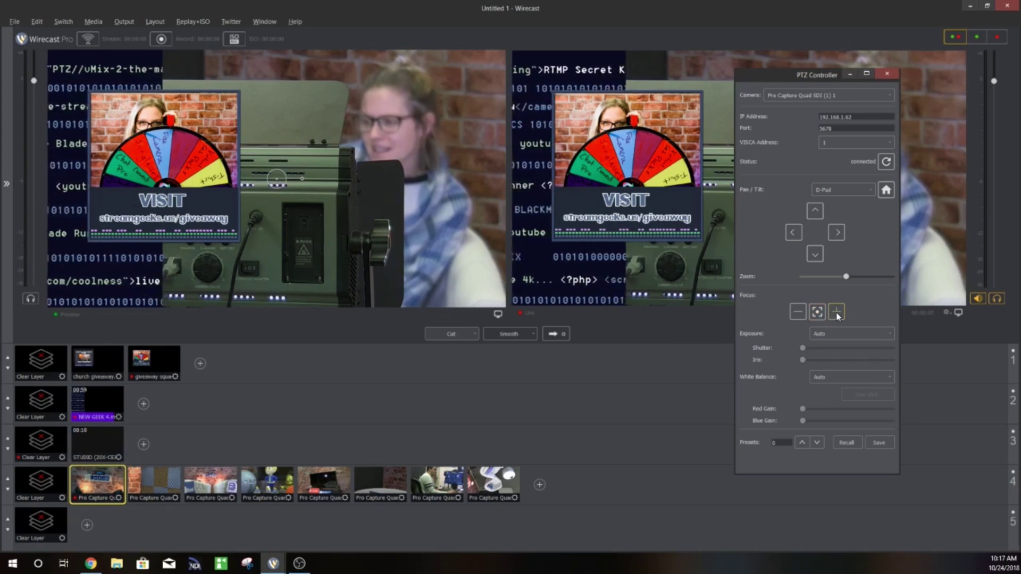
left_click(798, 314)
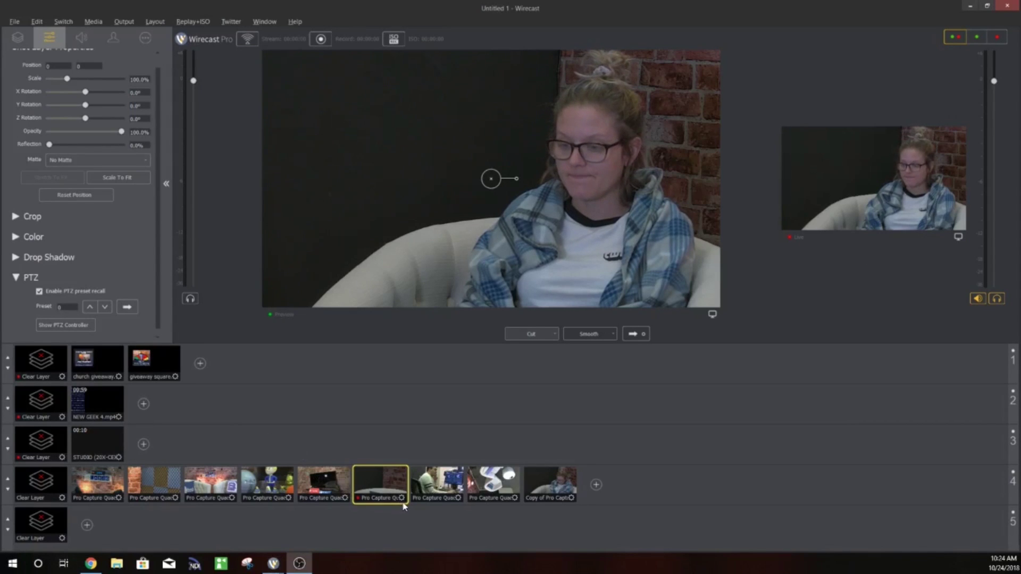
Select the copied camera shot and take it live, recalling PTZ preset 1
left_click(401, 496)
left_click(420, 449)
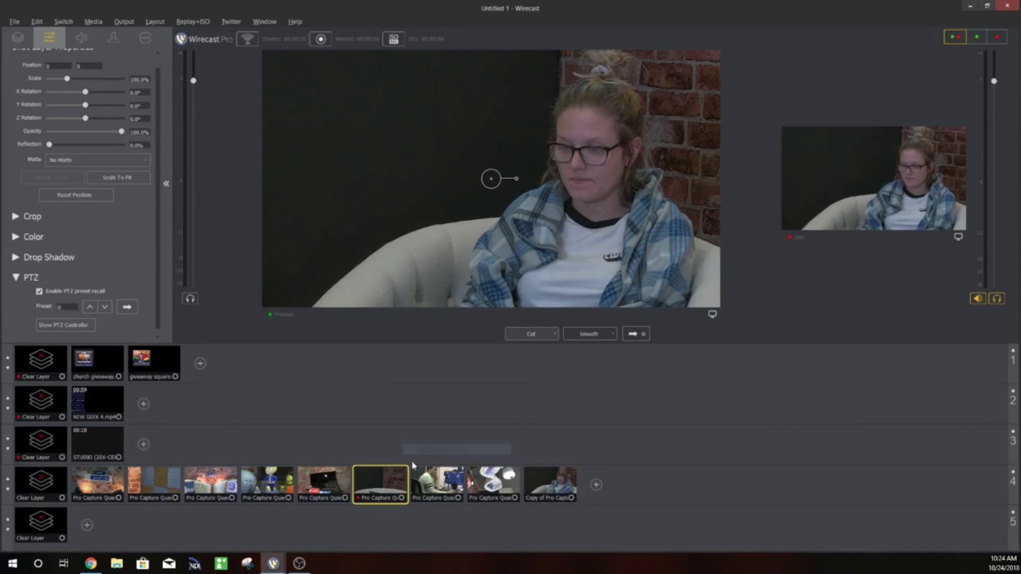
left_click(533, 483)
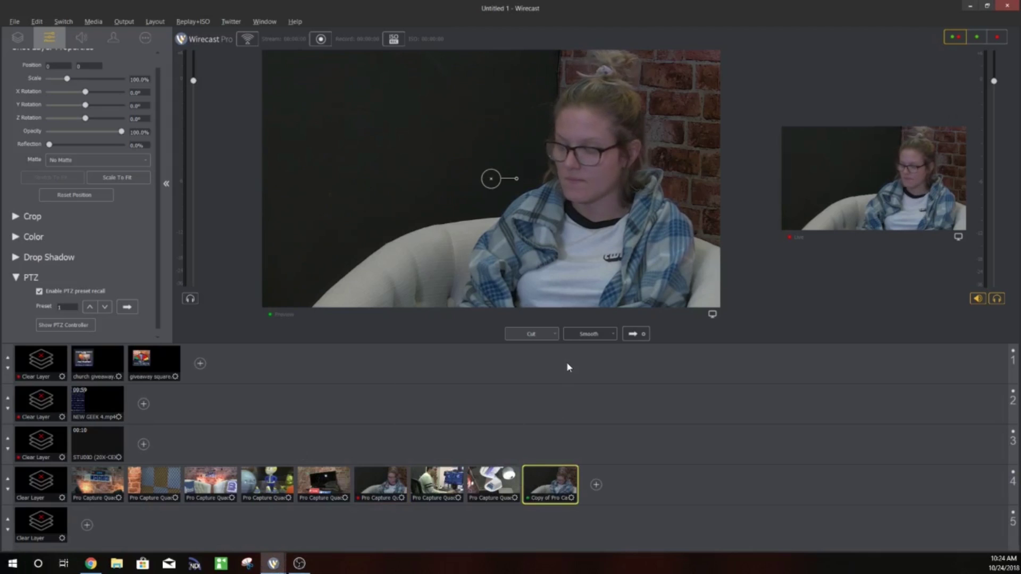
left_click(633, 334)
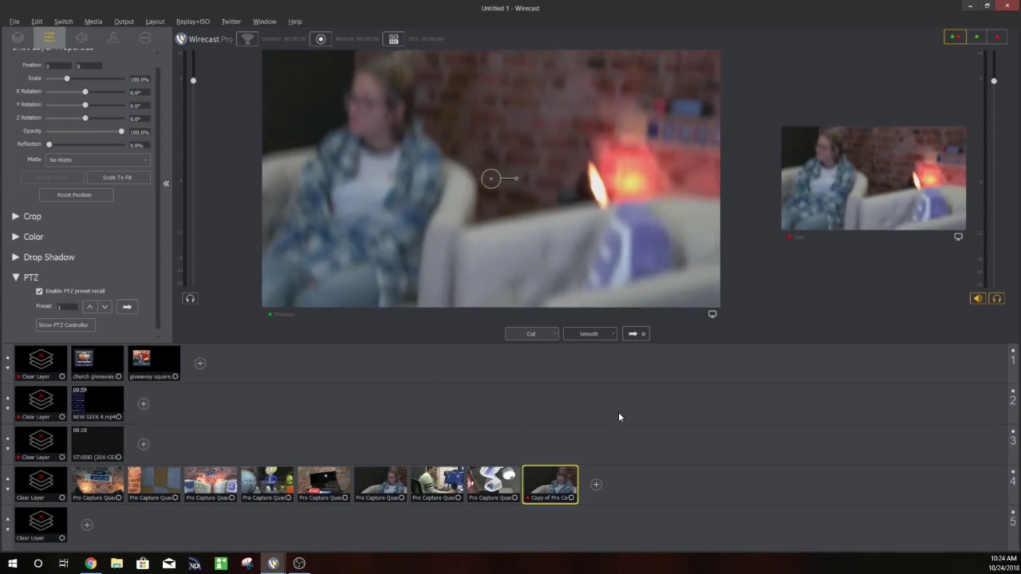
Refresh the copied shot's thumbnail and open its properties to edit the shot name
left_click(571, 498)
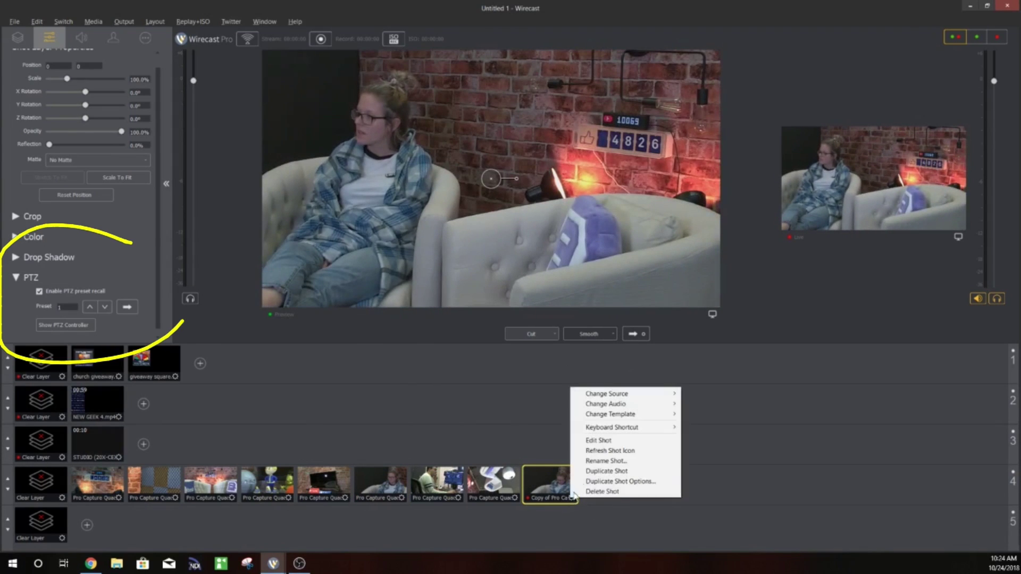
left_click(605, 452)
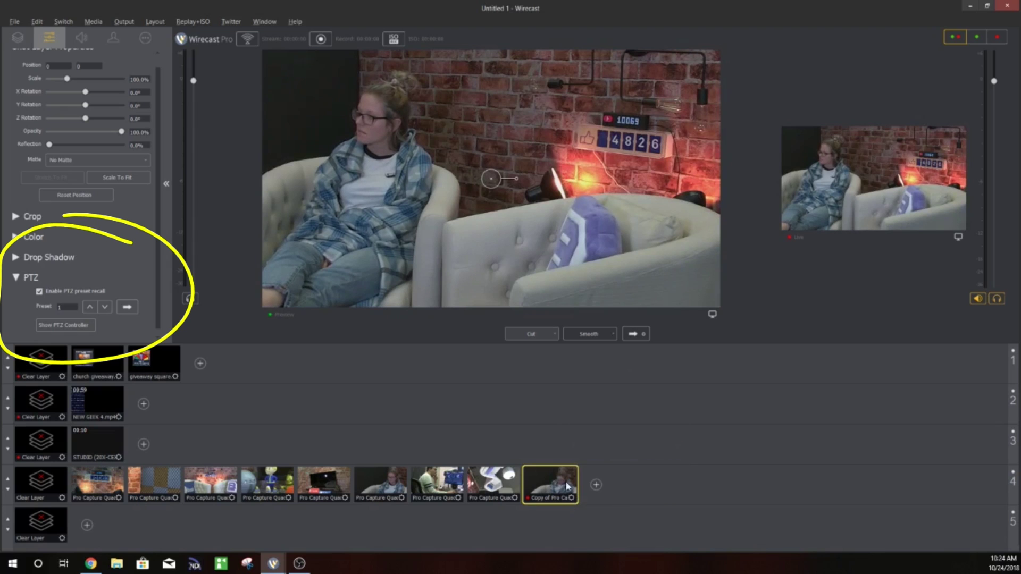
left_click(572, 498)
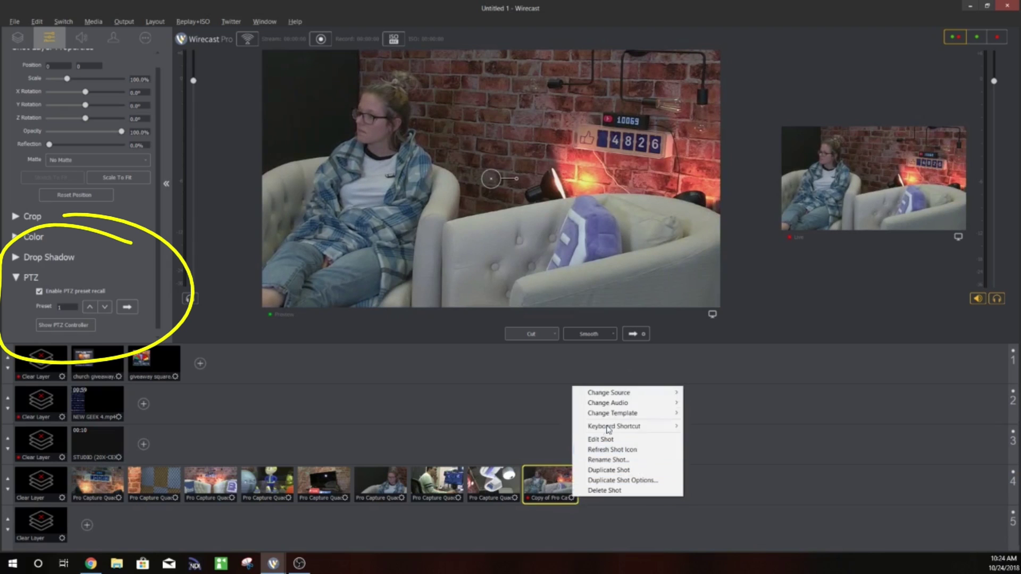
left_click(544, 477)
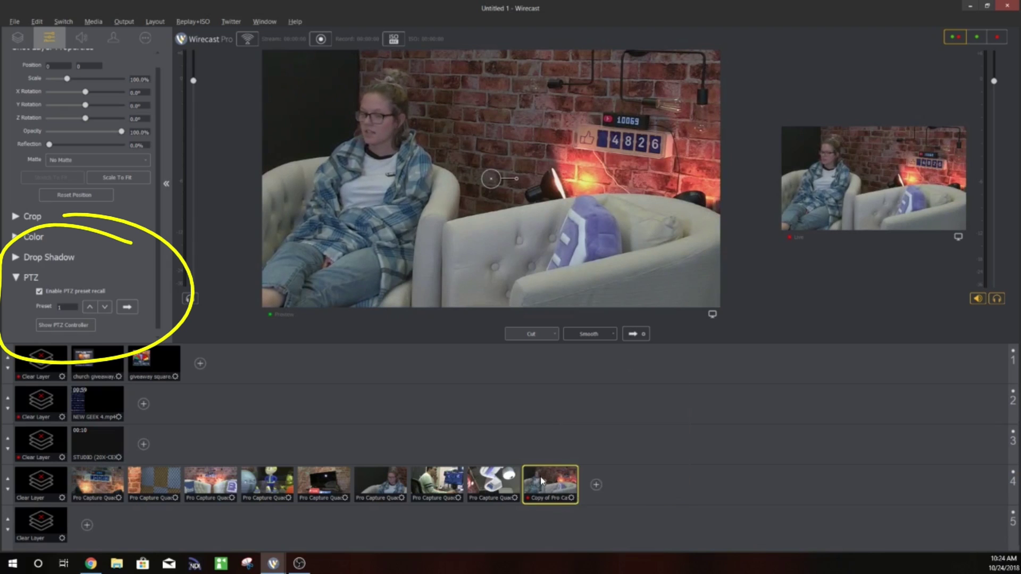
left_click(146, 37)
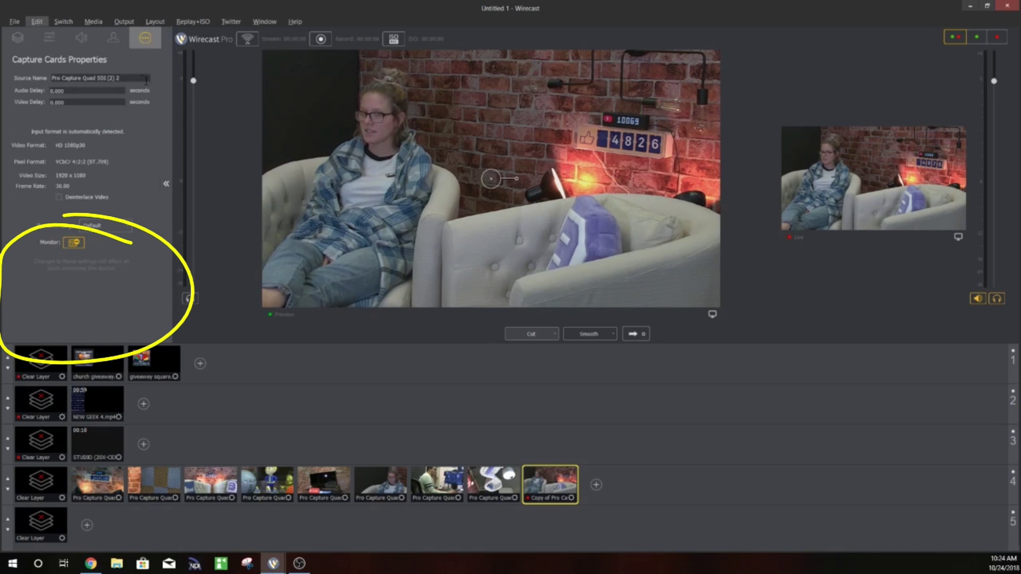
left_click_drag(129, 75, 59, 68)
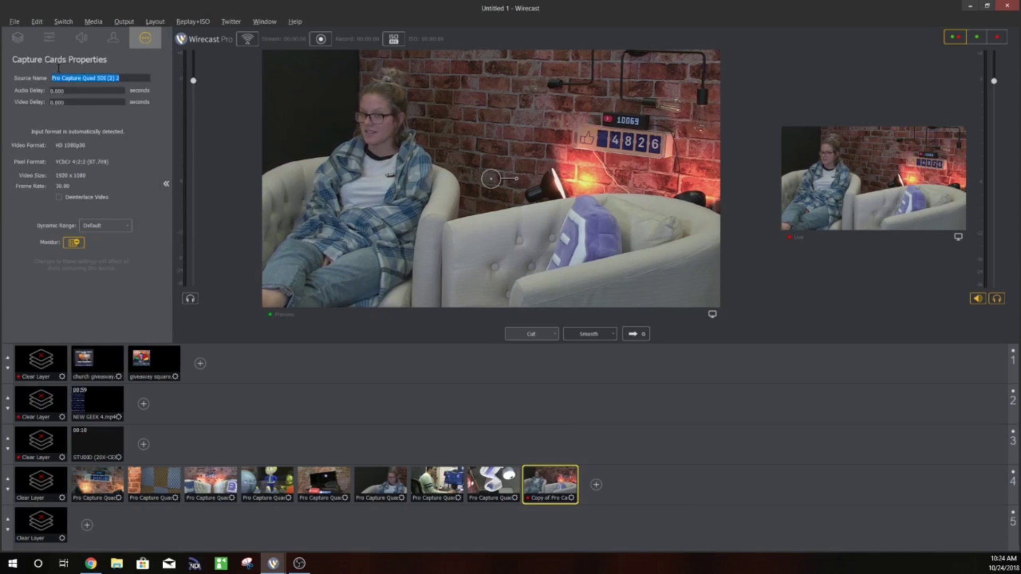
left_click(19, 38)
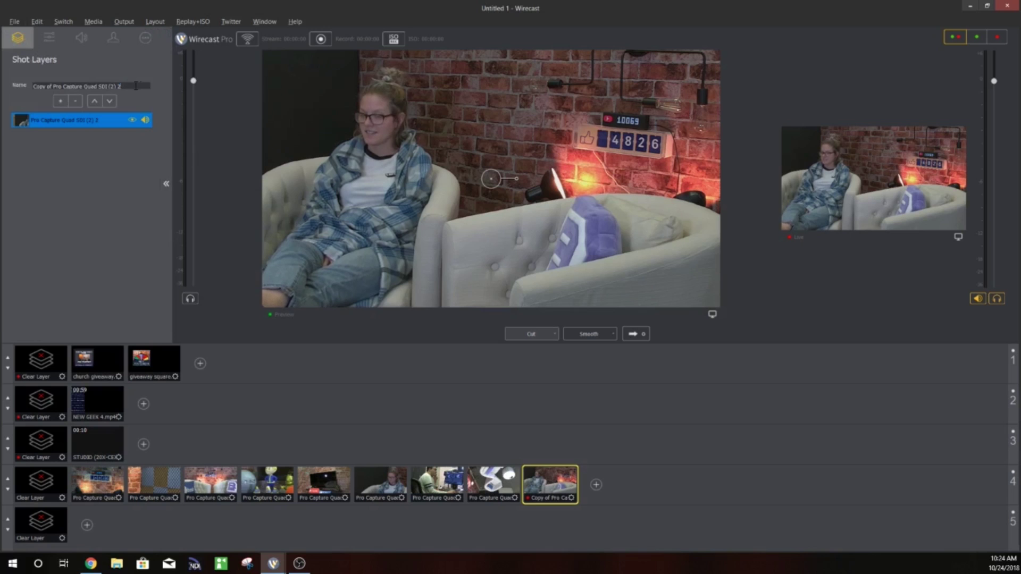
Rename the copied shot to 'Wide Shot 2 Seats'
type("Wide Shot Boot")
key("BackSpace")
key("BackSpace")
key("BackSpace")
key("BackSpace")
type("2 Seats")
key("Return")
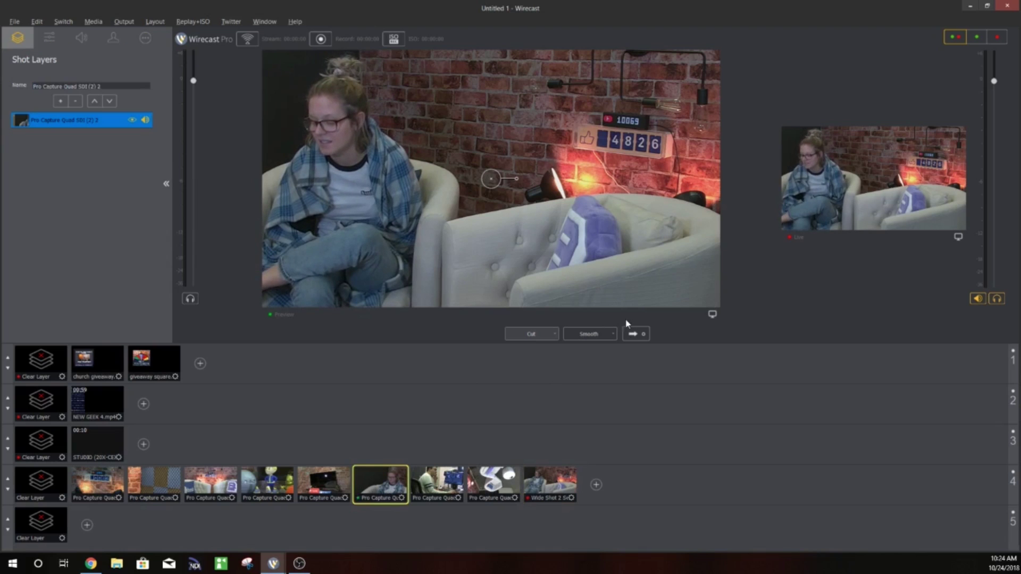
Take the close-up camera live, name it after the host plus 'Close Up', and preview Wide Shot 2 Seats
left_click(635, 335)
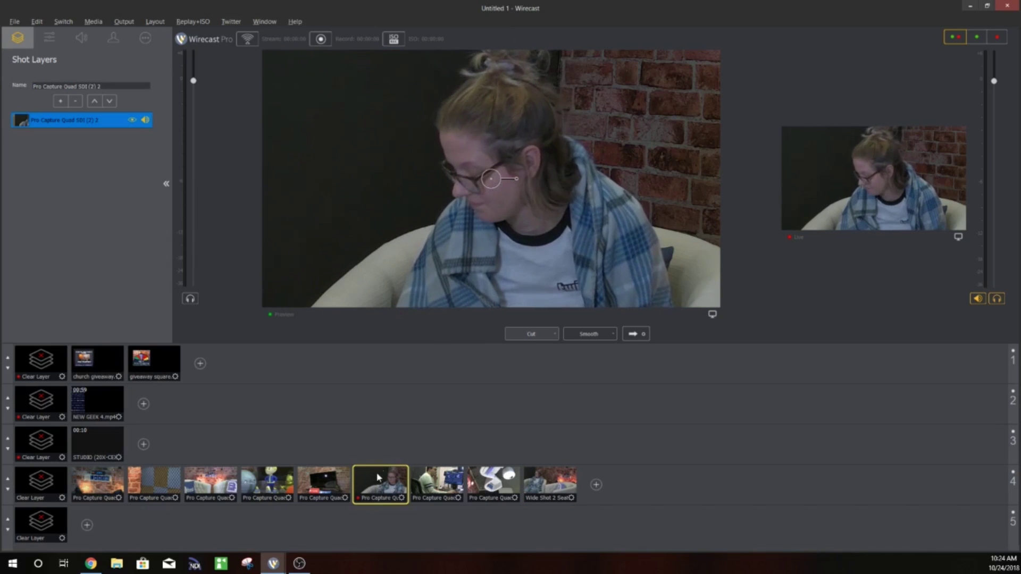
triple_click(68, 86)
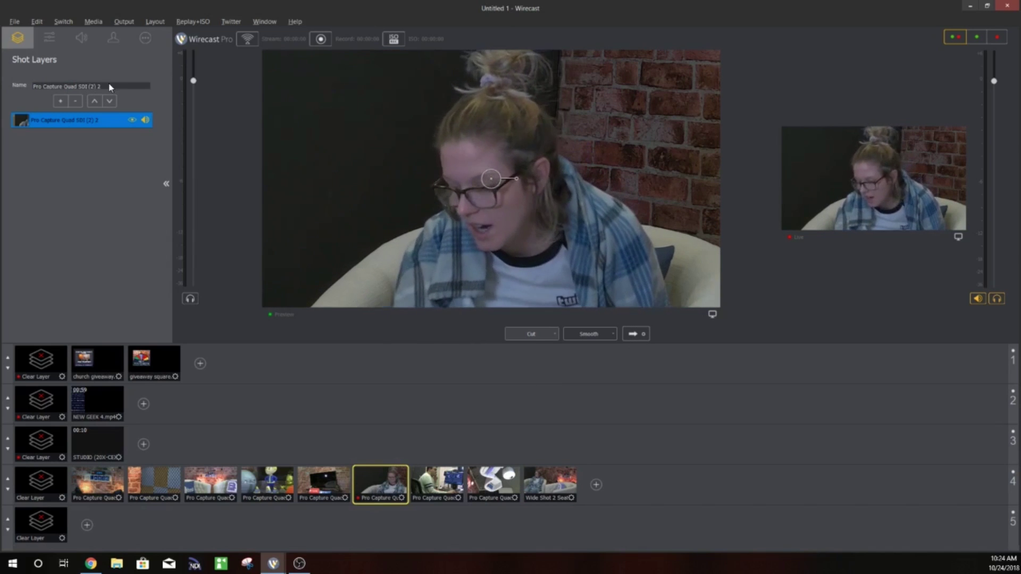
type("Tess")
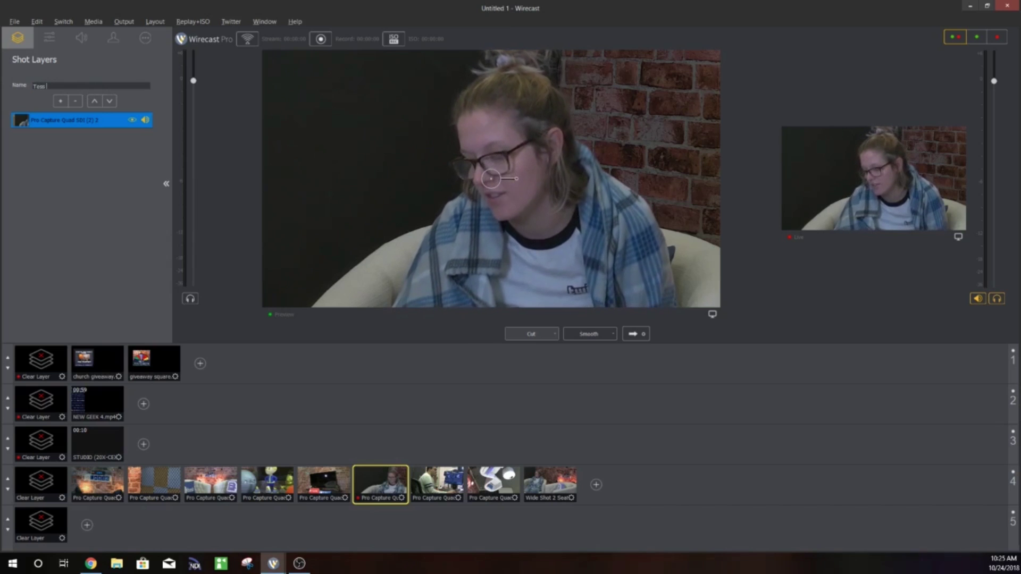
type(" Close Up")
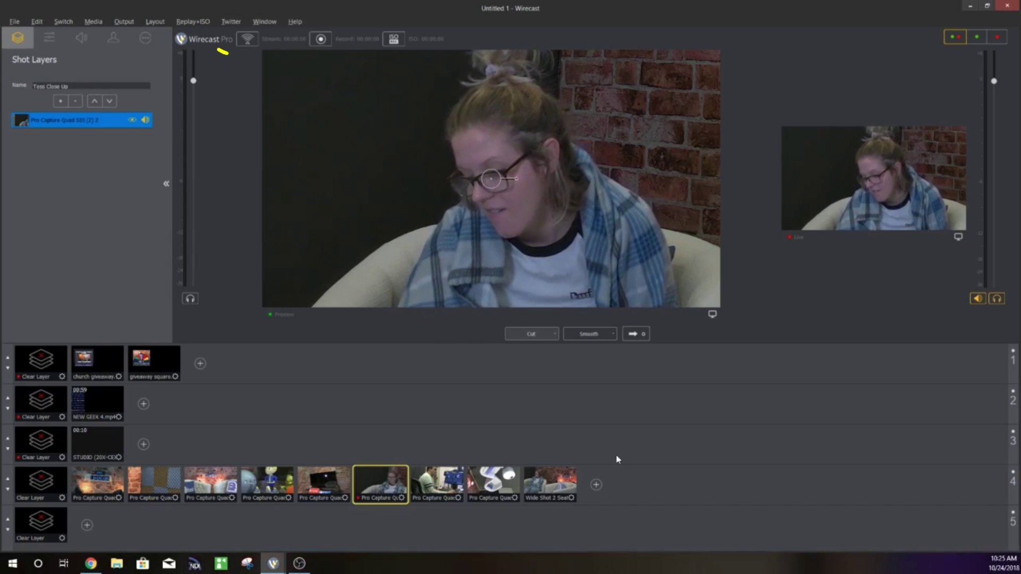
left_click(534, 468)
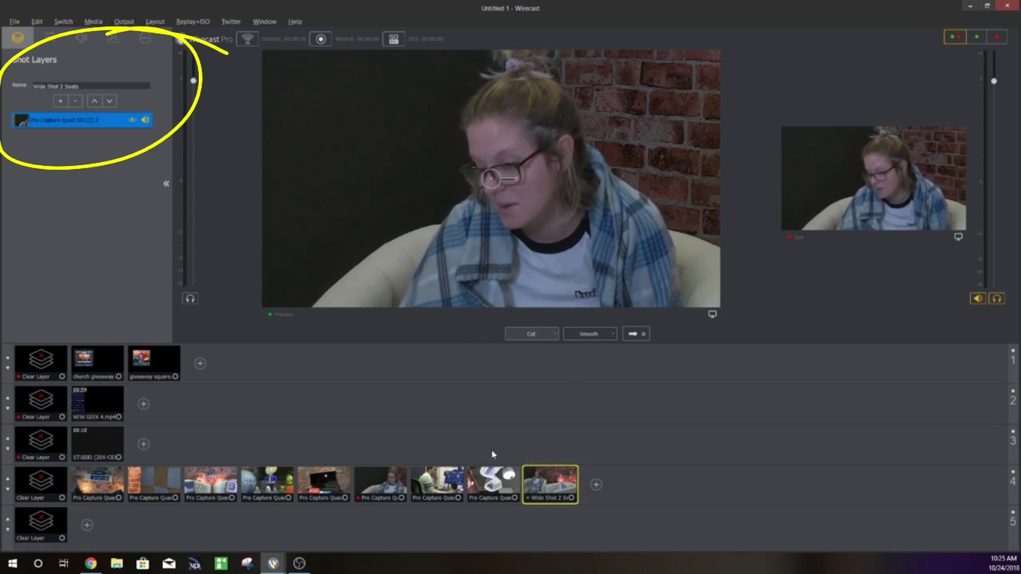
Preview several layer 4 camera shots and send the Pro Capture Quad SDI (2) 2 close-up live
left_click(326, 484)
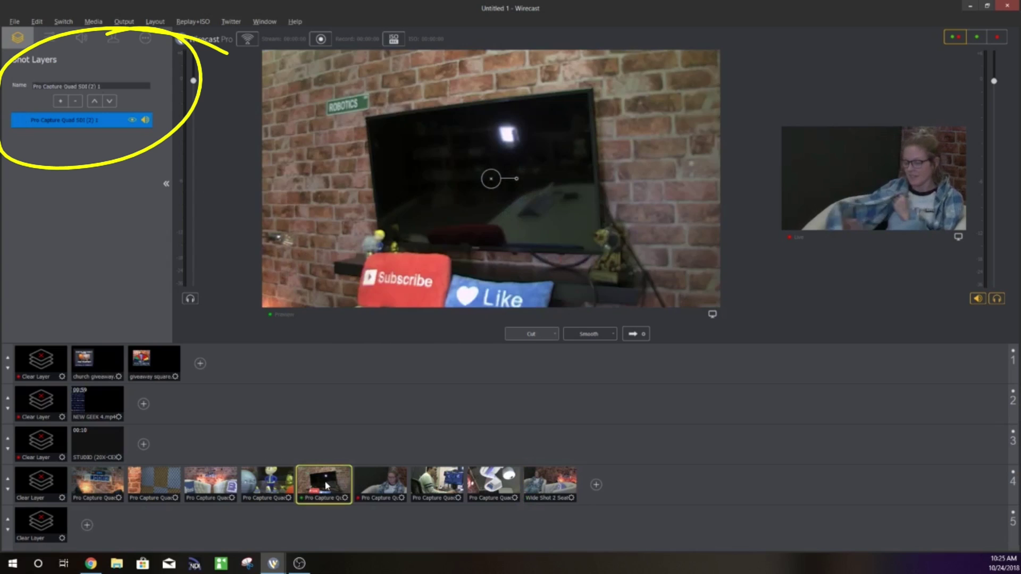
left_click(269, 484)
left_click(214, 487)
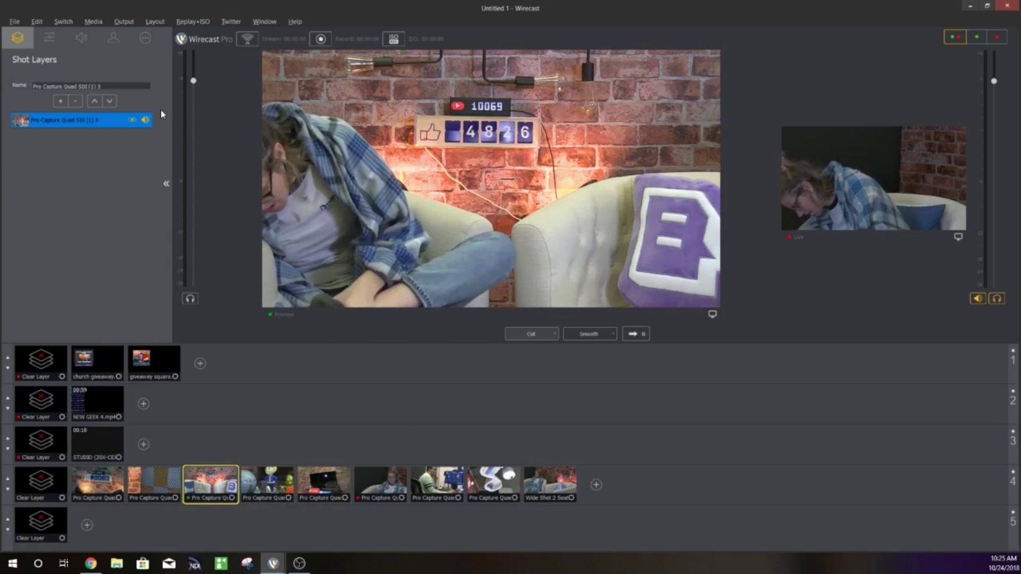
left_click(634, 334)
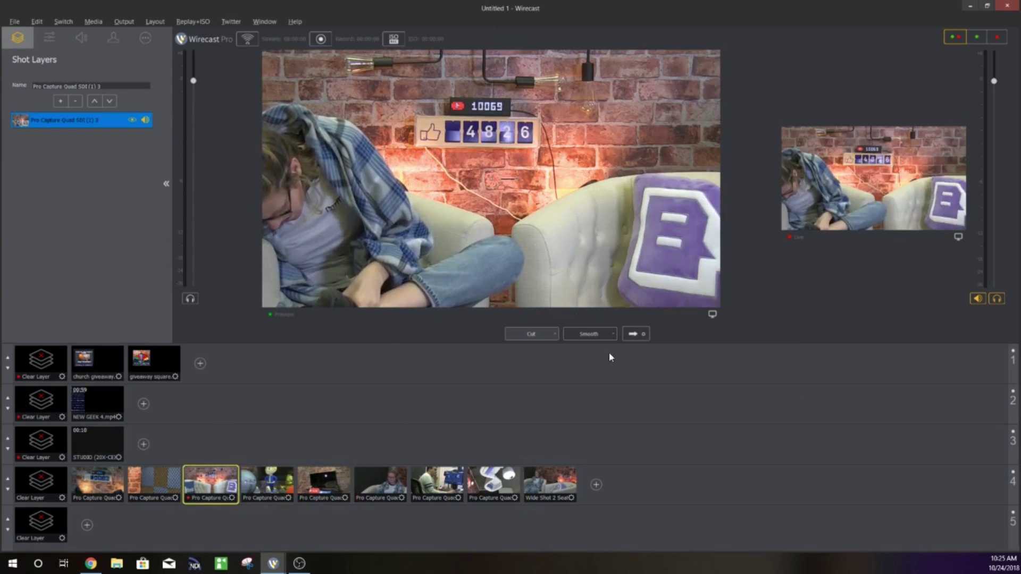
left_click(551, 481)
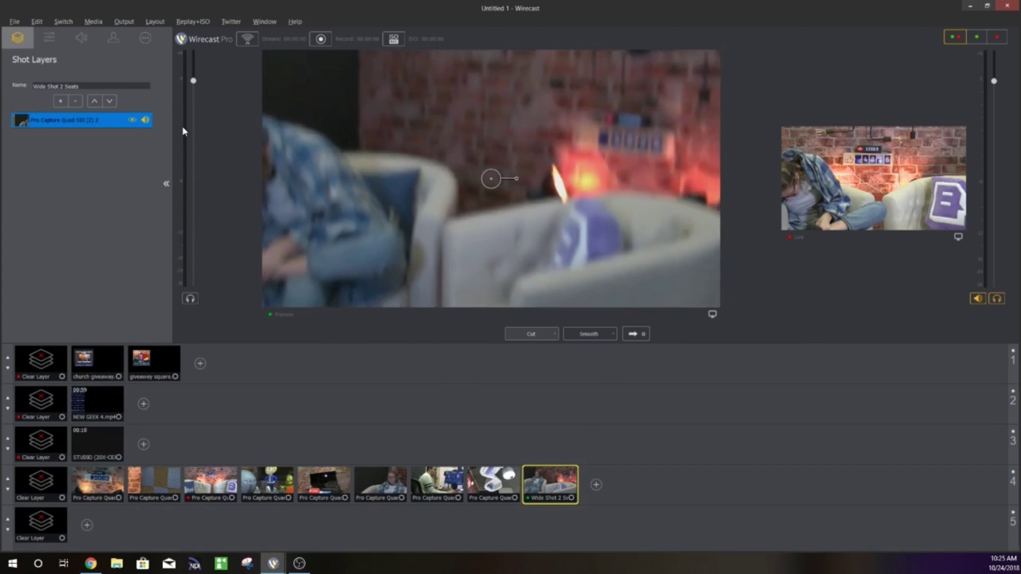
left_click(395, 481)
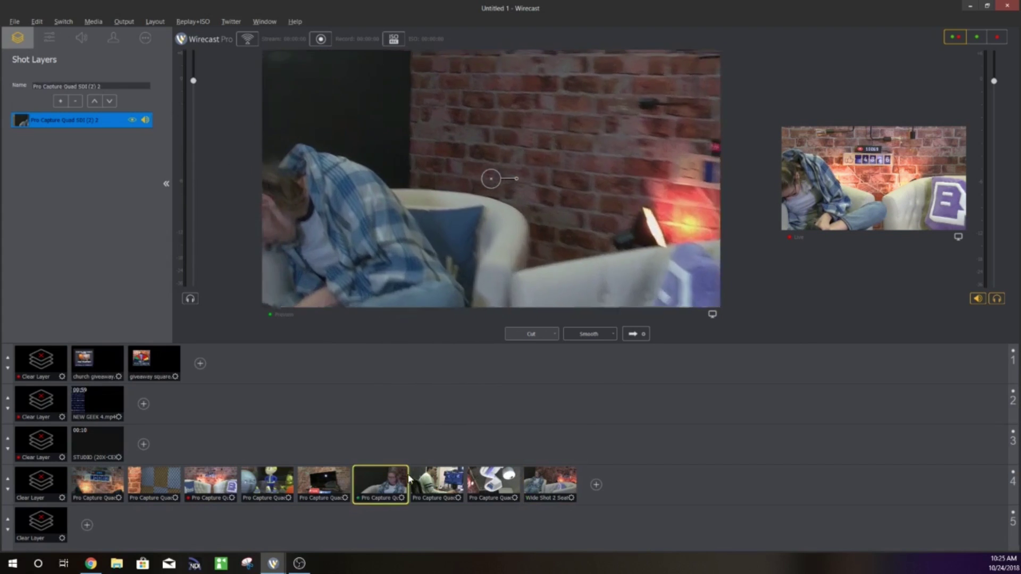
left_click(634, 334)
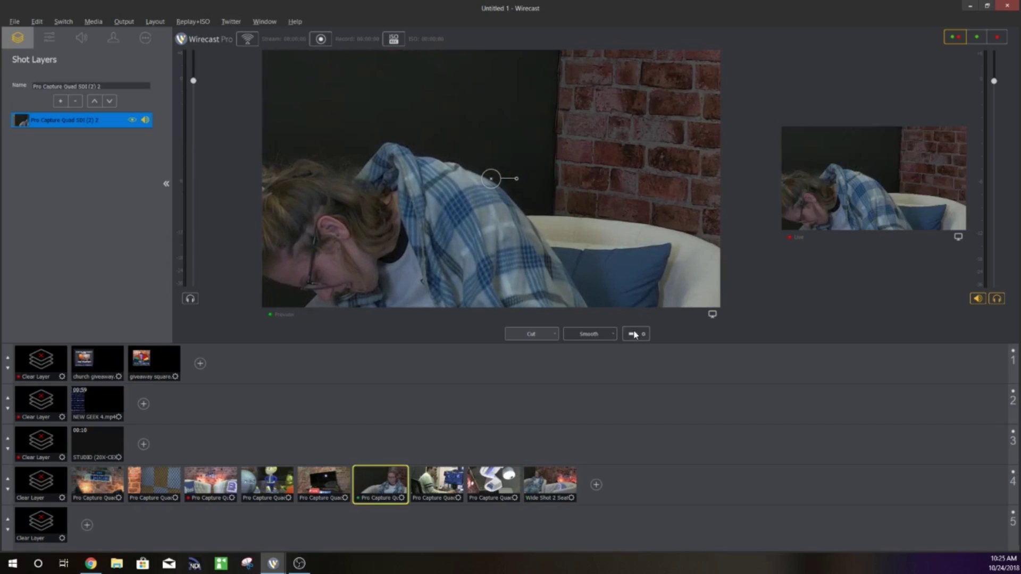
Preview the NEW GEEK 4 background with the giveaway wheel overlay and send that layout live
left_click(88, 393)
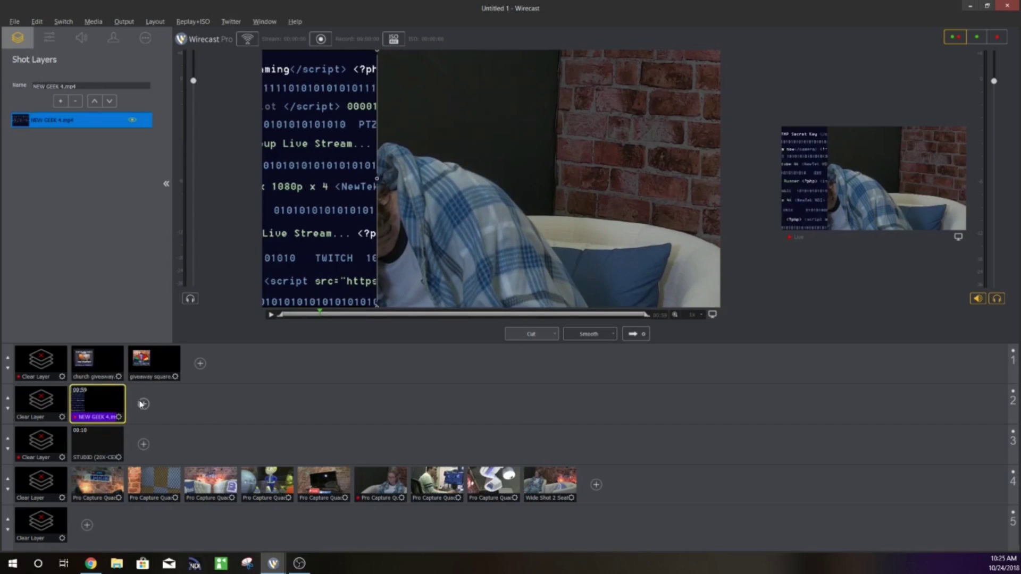
left_click(97, 363)
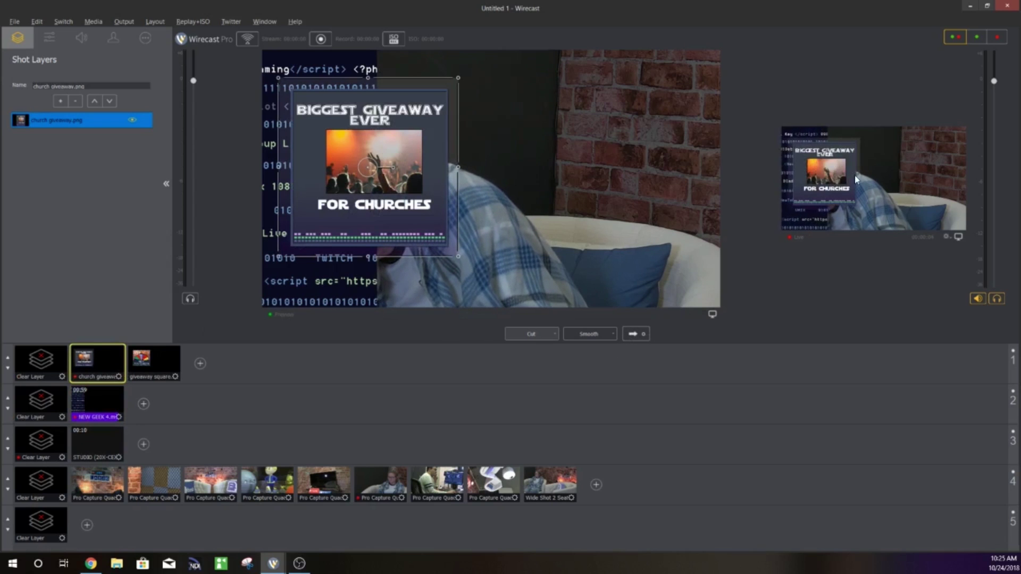
left_click(166, 184)
left_click(152, 362)
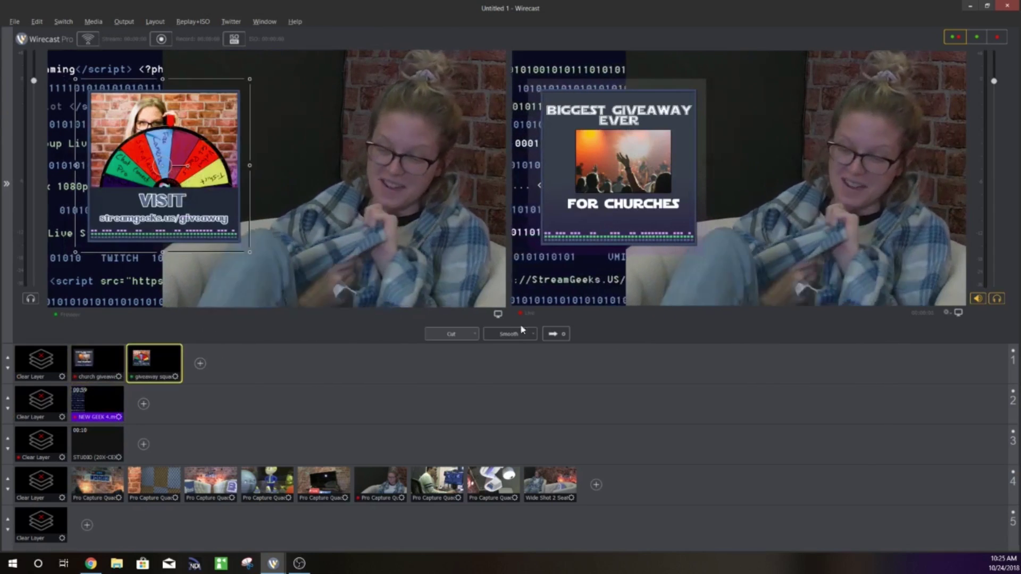
left_click(554, 330)
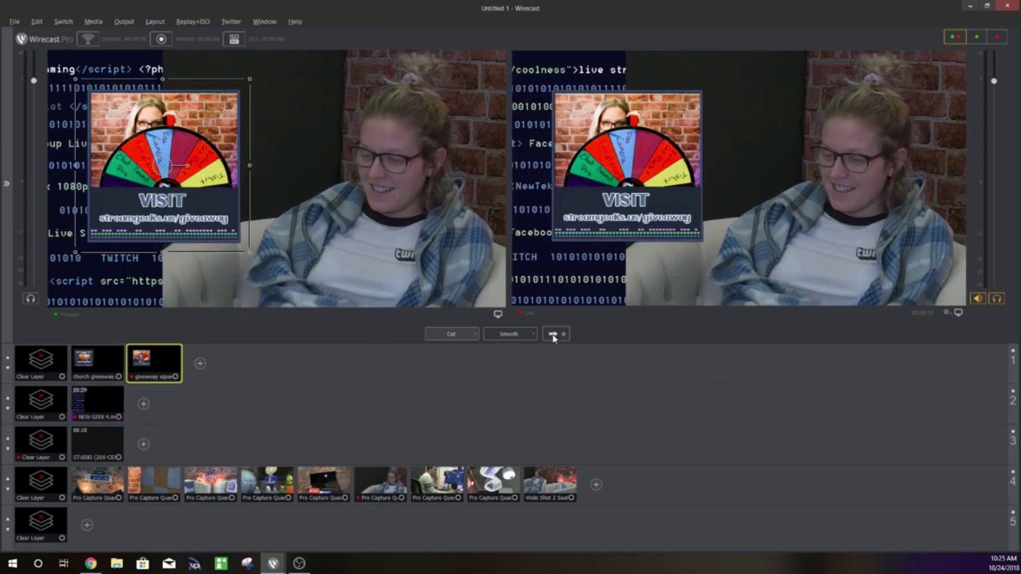
Add fashion show.png as a layer 1 shot, then resize and position it in the frame
left_click(200, 363)
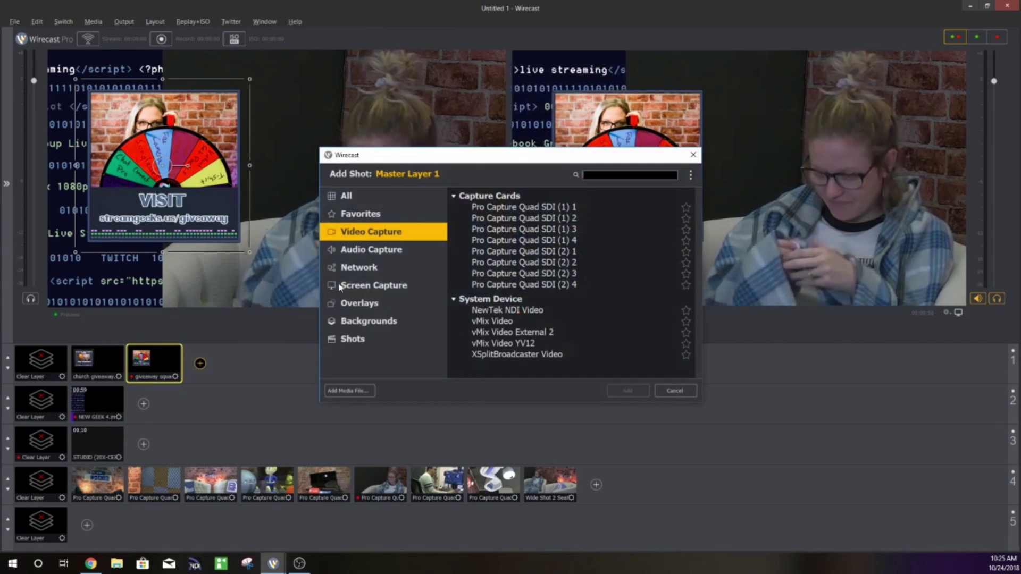
left_click(349, 391)
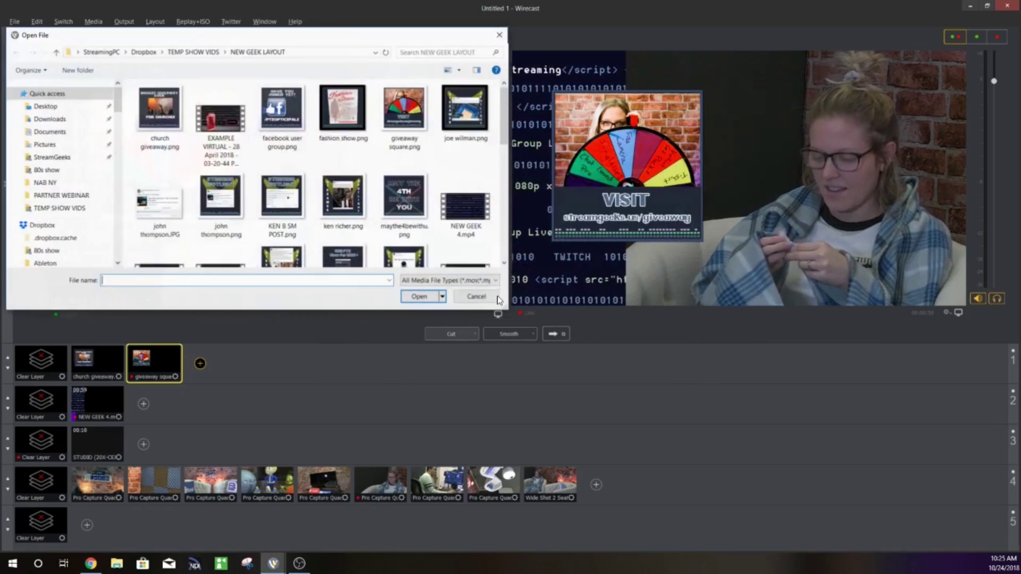
double_click(360, 114)
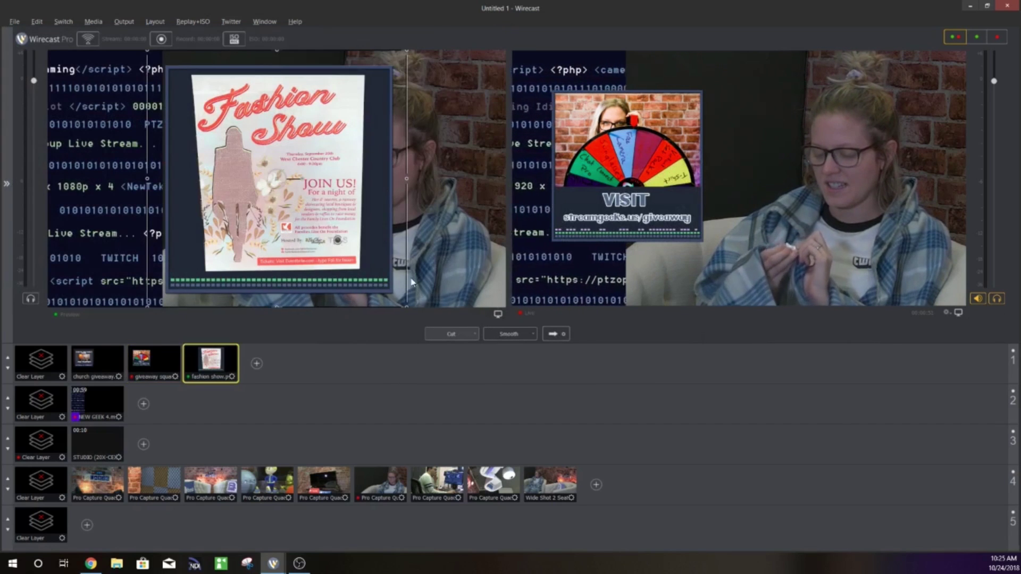
left_click_drag(406, 311, 306, 208)
left_click_drag(271, 147, 214, 174)
left_click_drag(249, 77, 261, 66)
left_click_drag(215, 98, 210, 109)
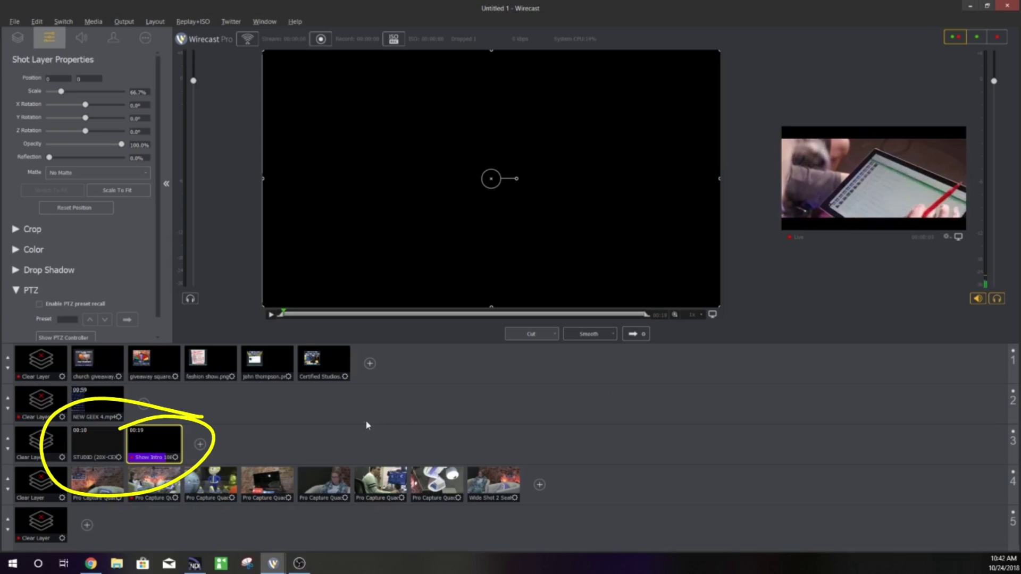
Preview a layer 4 camera shot and clear the intro clip from layer 3
left_click(150, 480)
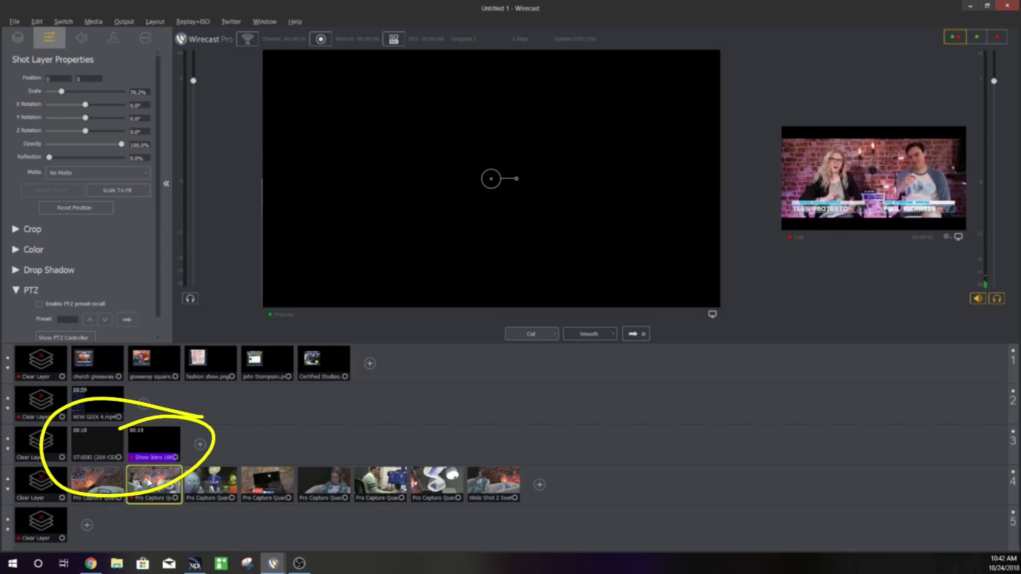
left_click(45, 447)
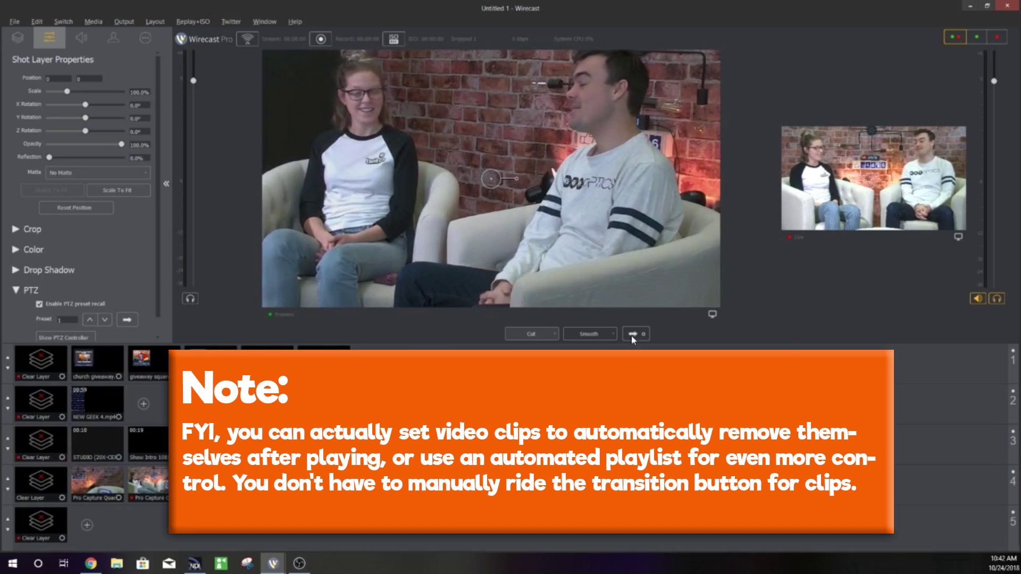
Send the closer PTZ shot live, then preview NEW GEEK 4.mp4, the church giveaway graphic and another preset
left_click(633, 336)
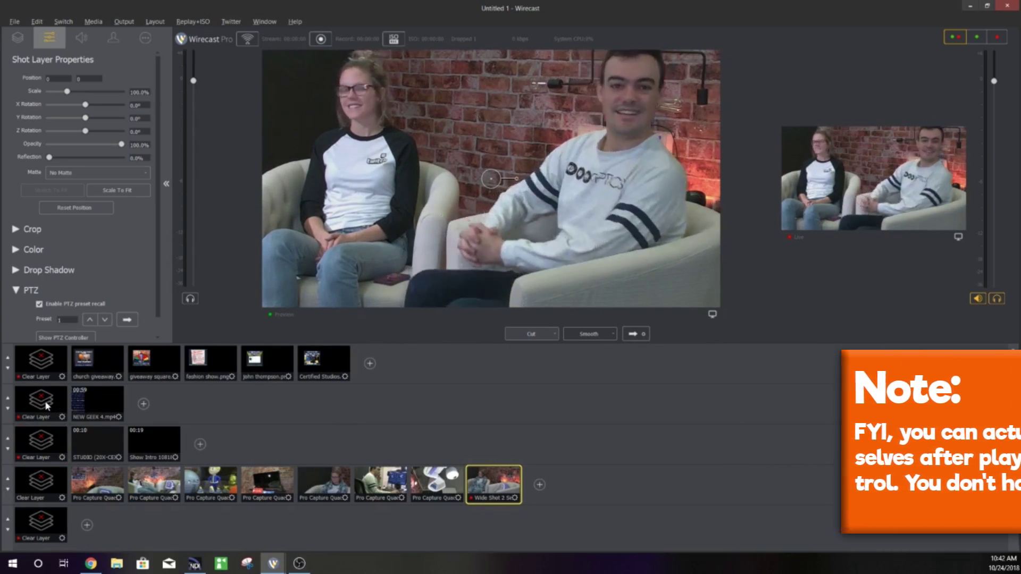
left_click(98, 403)
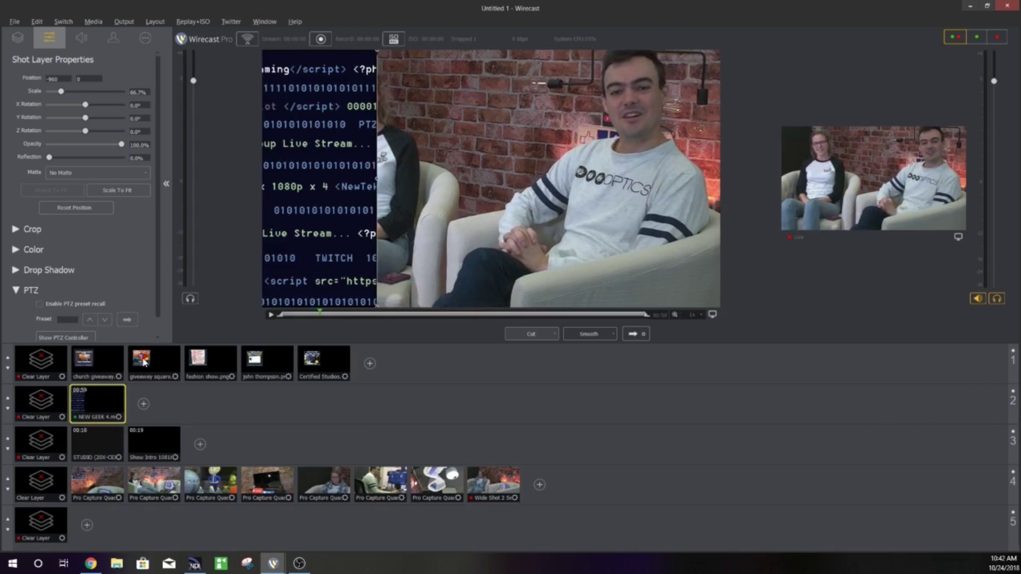
left_click(93, 362)
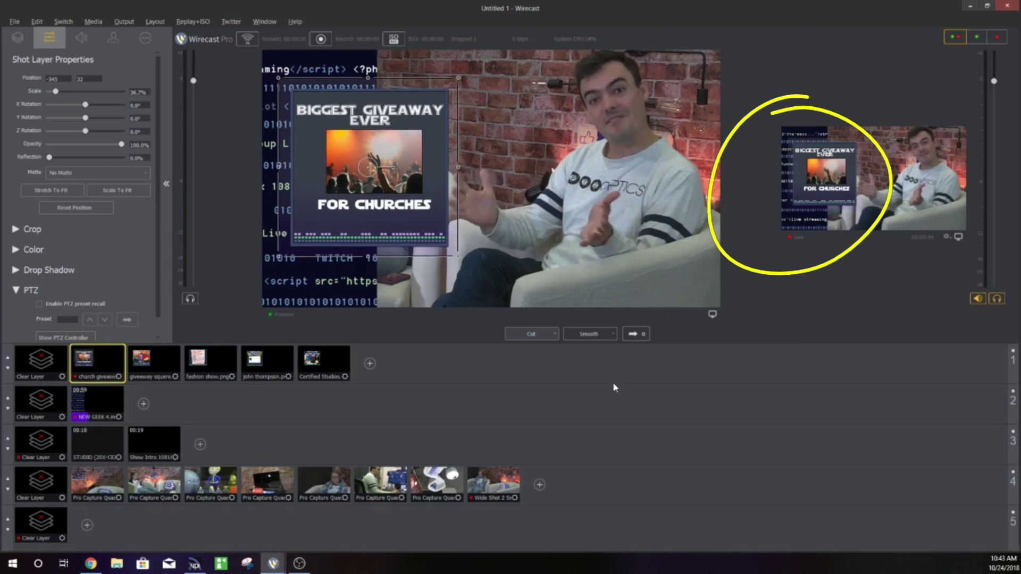
left_click(332, 482)
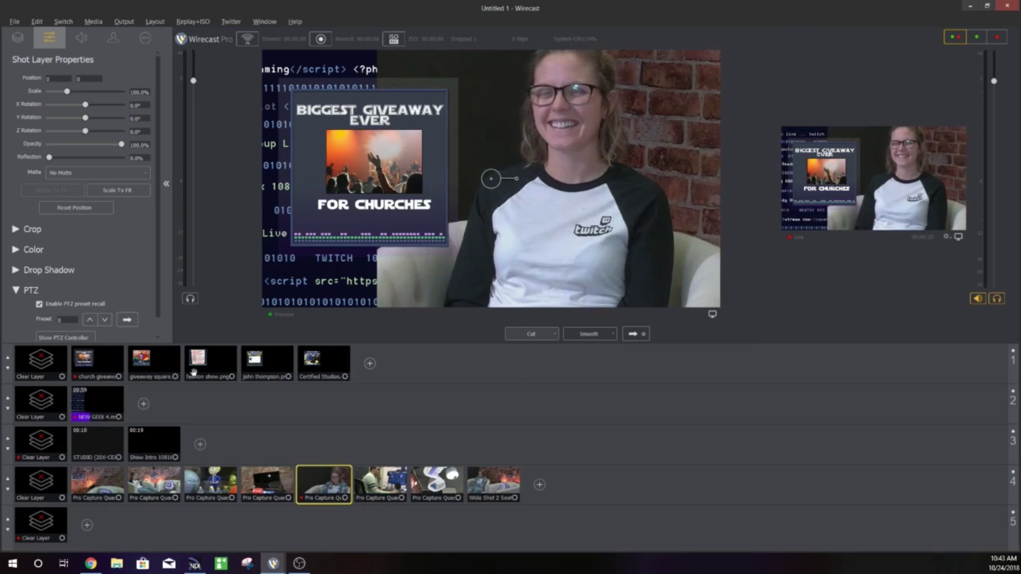
Take the giveaway wheel graphic live over the two-seat wide shot
left_click(147, 366)
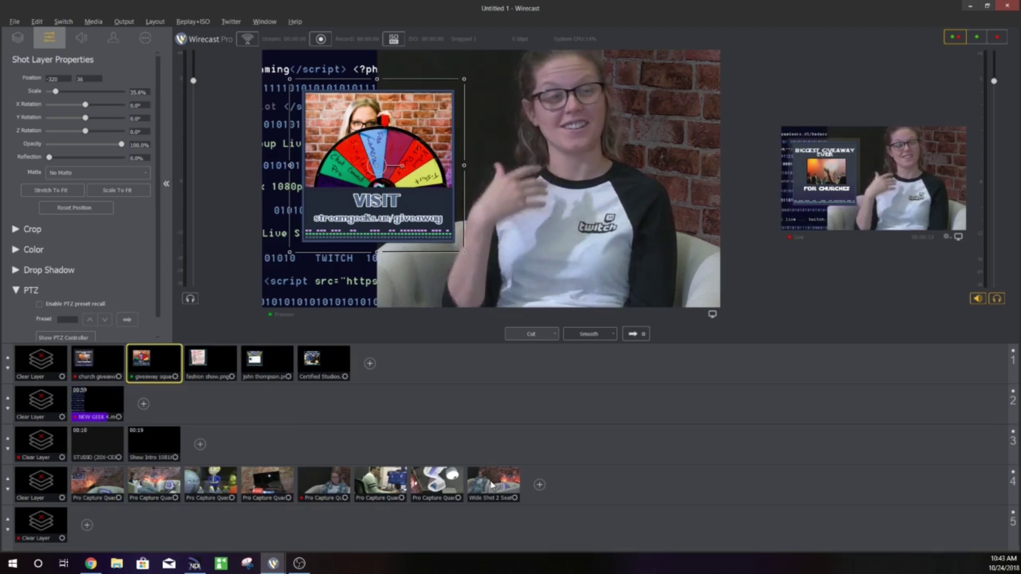
left_click(490, 481)
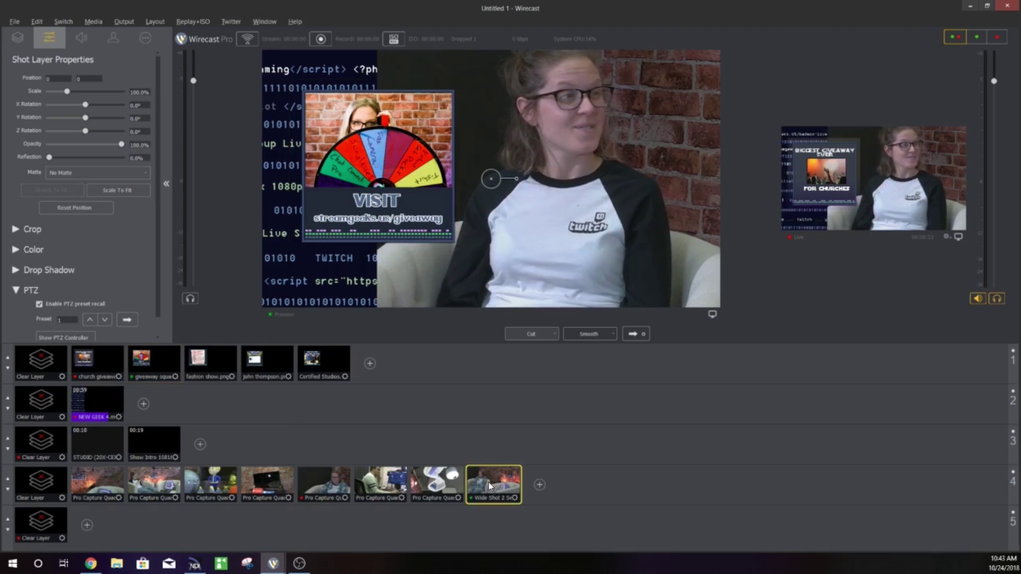
left_click(633, 334)
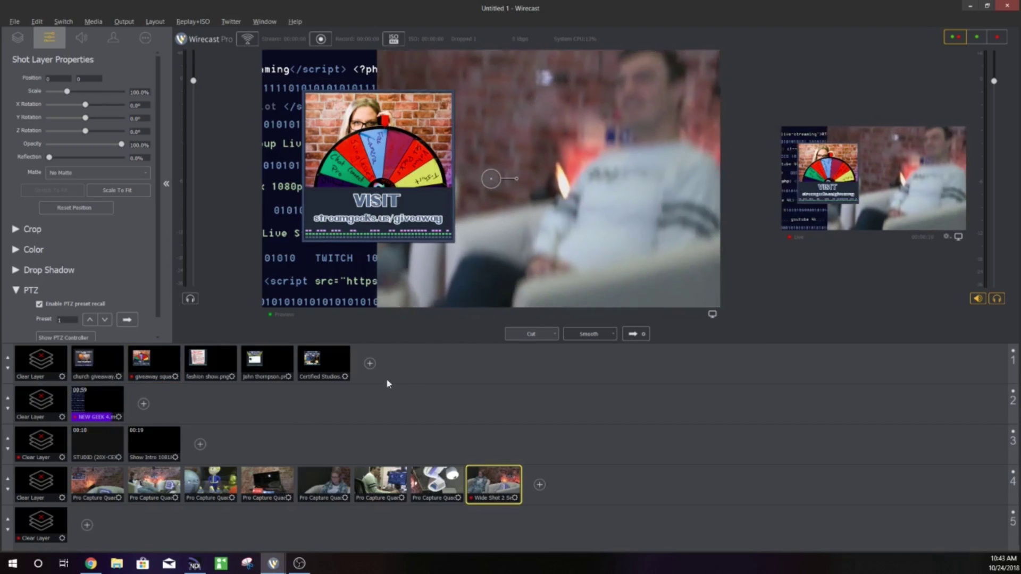
Take the fashion show poster live with a layer-4 shot, then preview Streamer Spotlight over the wide shot
left_click(217, 364)
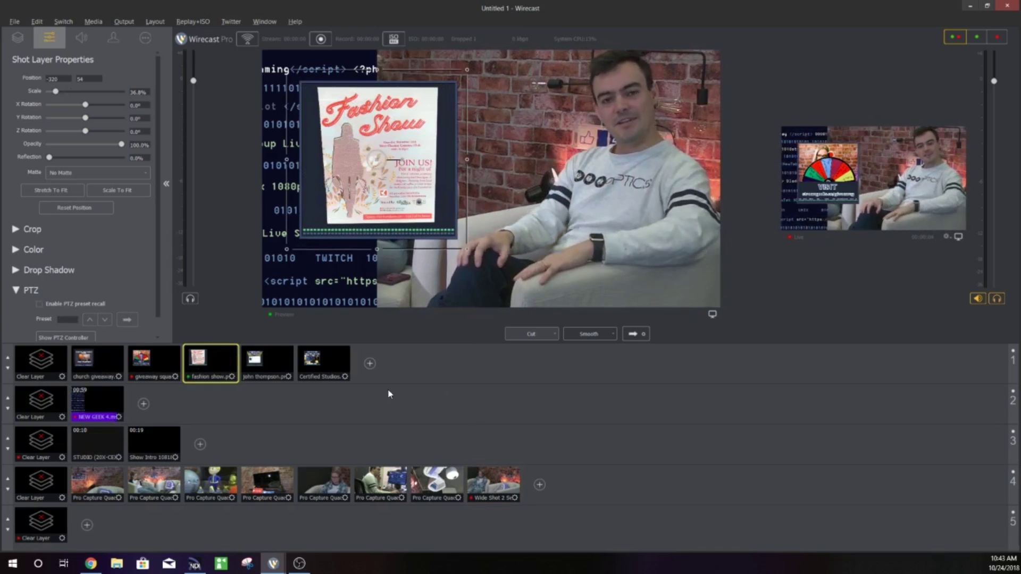
left_click(324, 481)
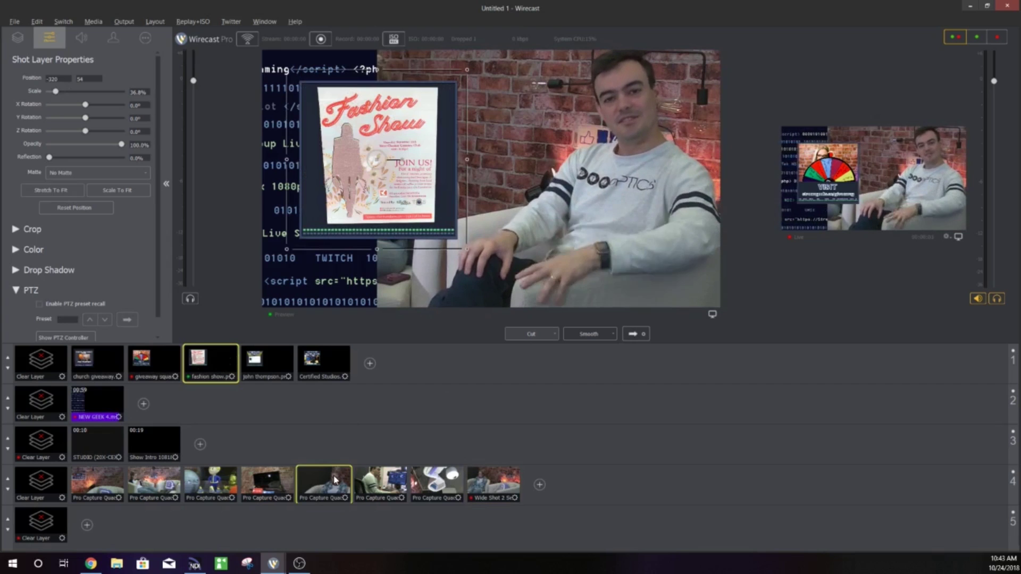
left_click(633, 333)
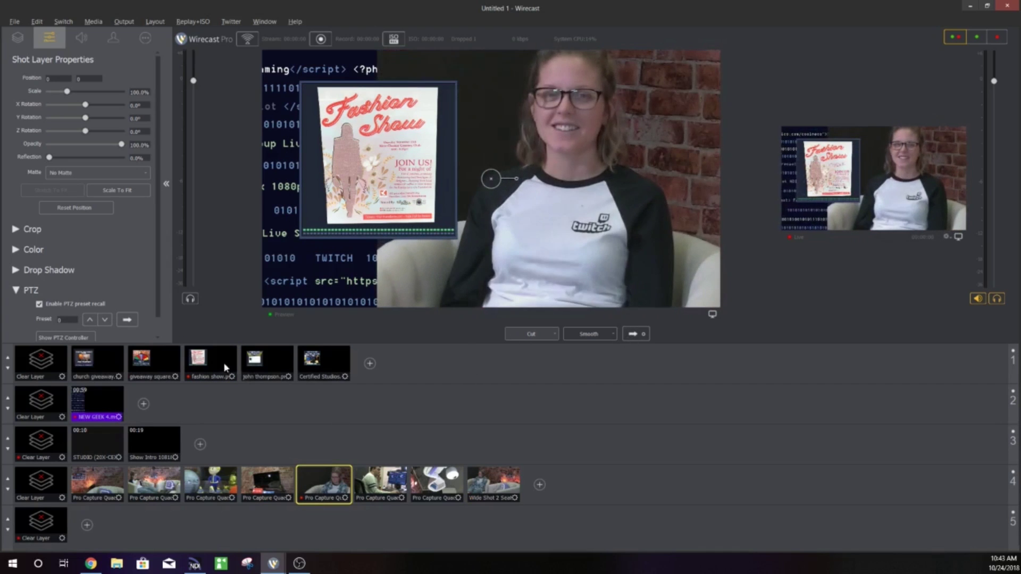
left_click(264, 366)
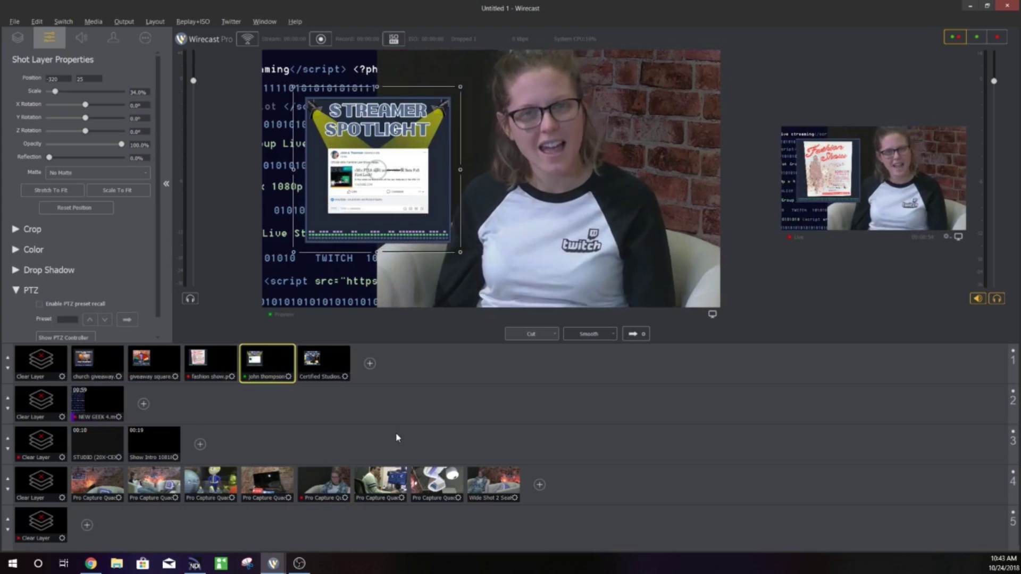
left_click(493, 483)
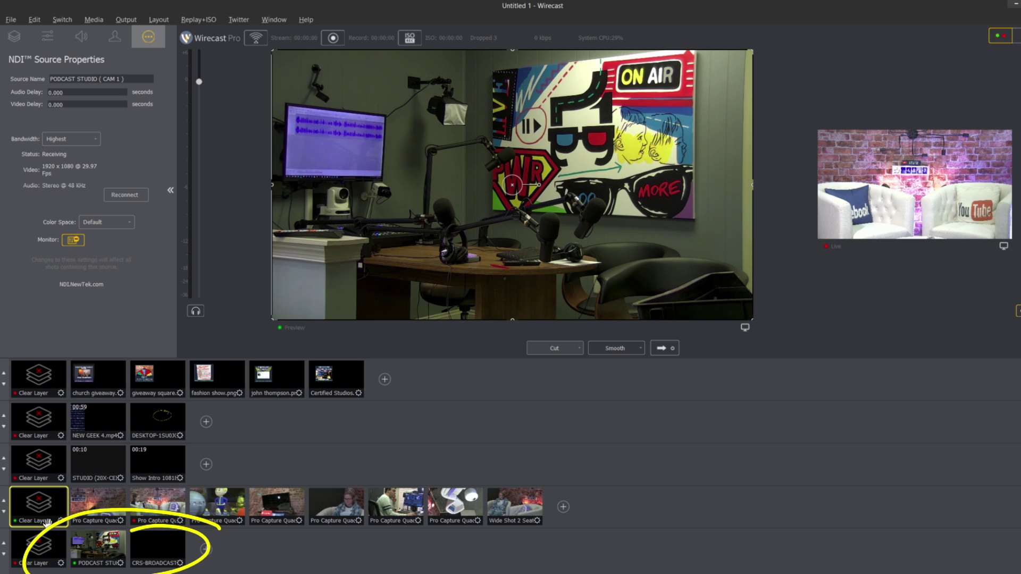
Inspect the NDI source names of the PODCAST STUDIO and desktop Telestrator shots
left_click(103, 555)
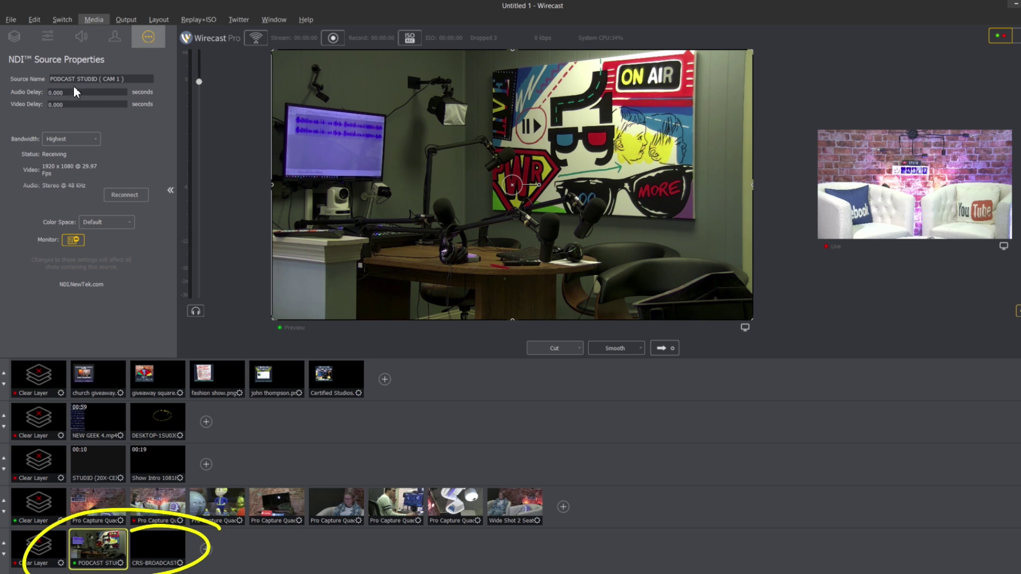
left_click_drag(140, 78, 24, 77)
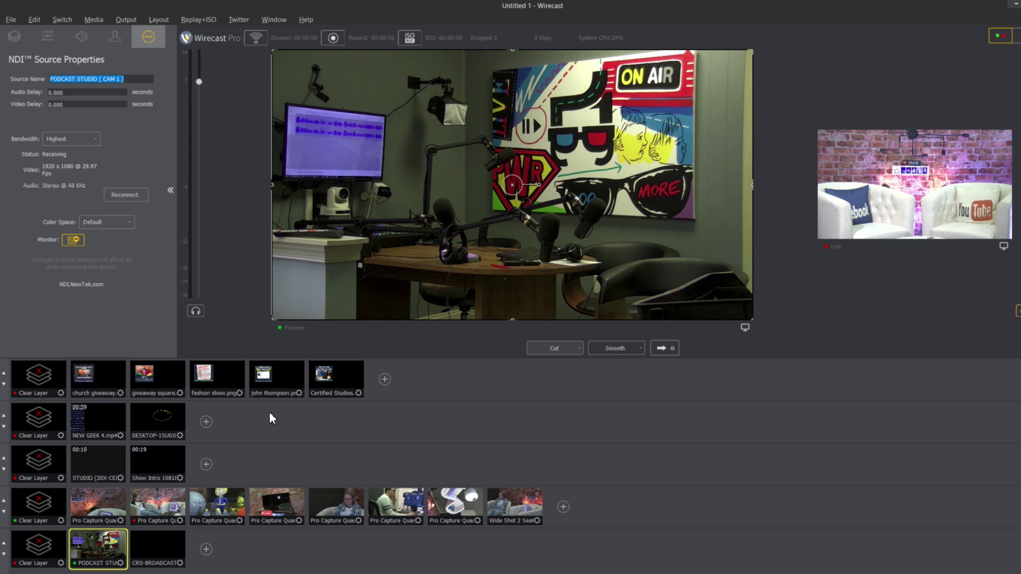
left_click(150, 420)
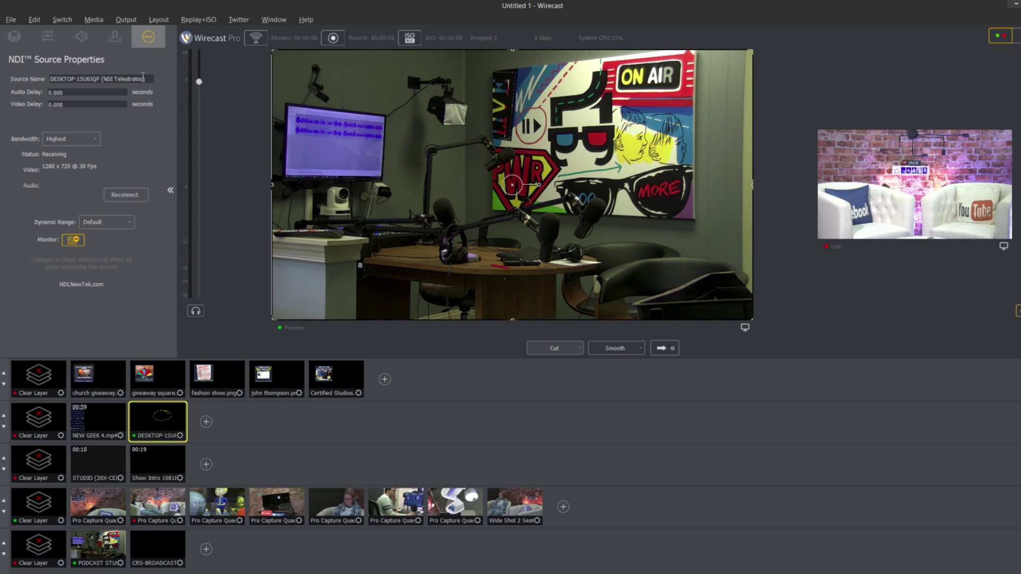
left_click_drag(144, 76, 106, 80)
left_click(104, 80)
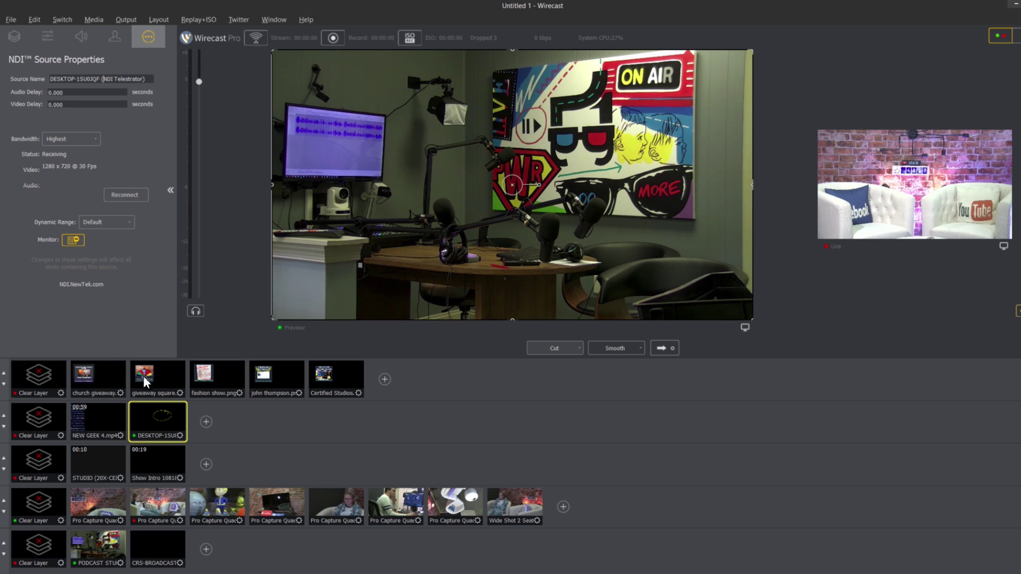
Clear layers 2–5, then reselect the NDI Telestrator and PODCAST STUDIO shots
left_click(33, 420)
left_click(30, 458)
left_click(31, 501)
left_click(32, 548)
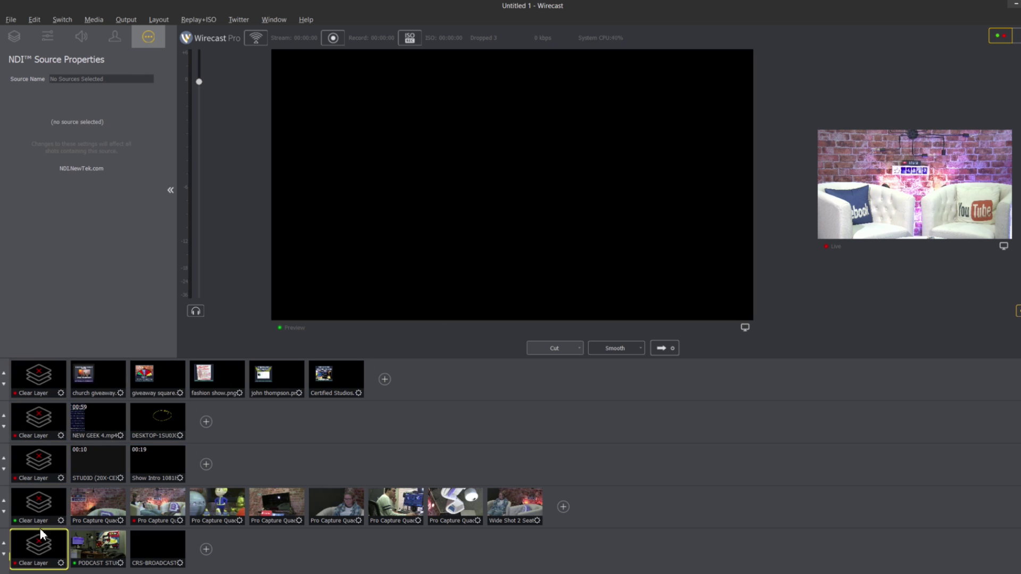
left_click(122, 553)
left_click(158, 424)
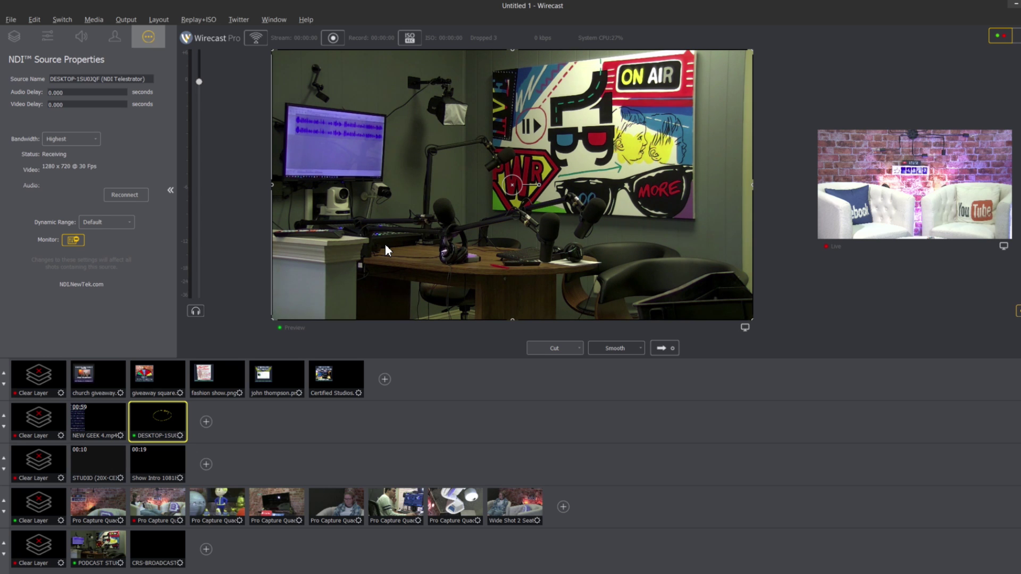
Add the PT20X-SDI-G2 POE network camera (Channel 1, 192.168.1.62) as a new layer-5 shot
left_click(206, 549)
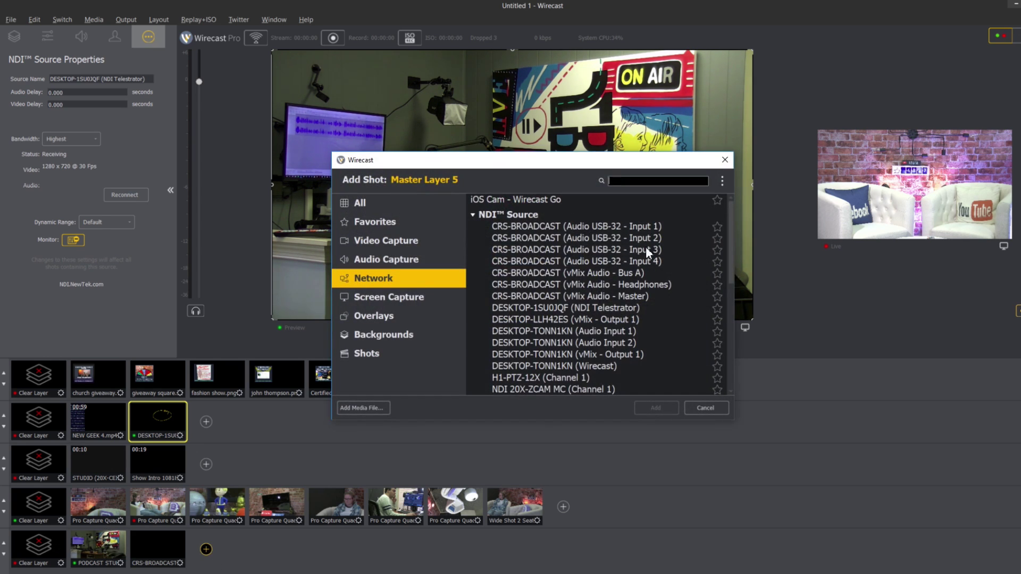
left_click_drag(732, 218, 739, 286)
left_click(562, 272)
double_click(561, 270)
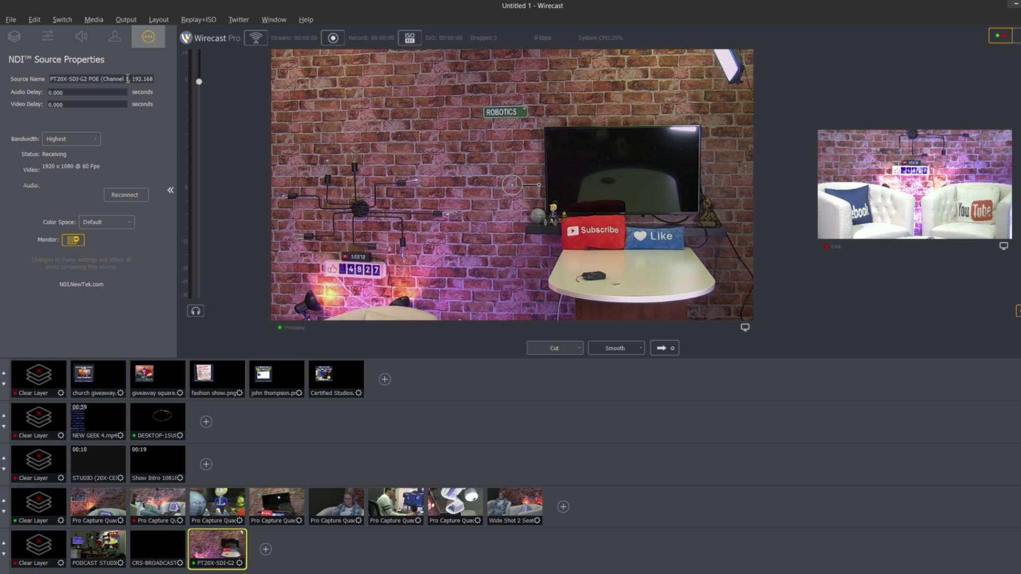
left_click_drag(157, 76, 168, 81)
key("ctrl+c")
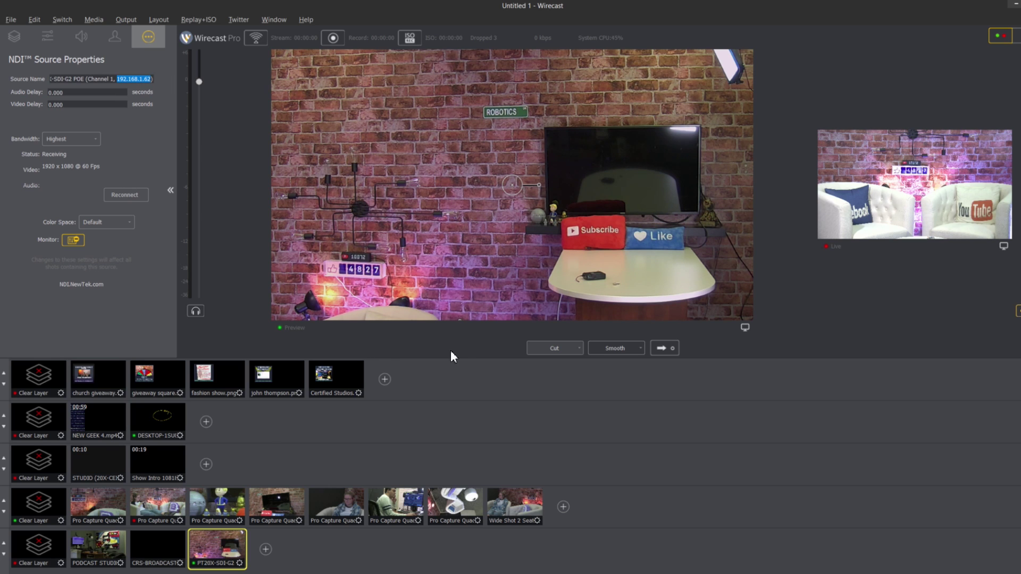
In the PTZ Controller, connect the PT20X-SDI-G2 POE camera at IP 192.168.1.62
left_click(270, 21)
left_click(293, 64)
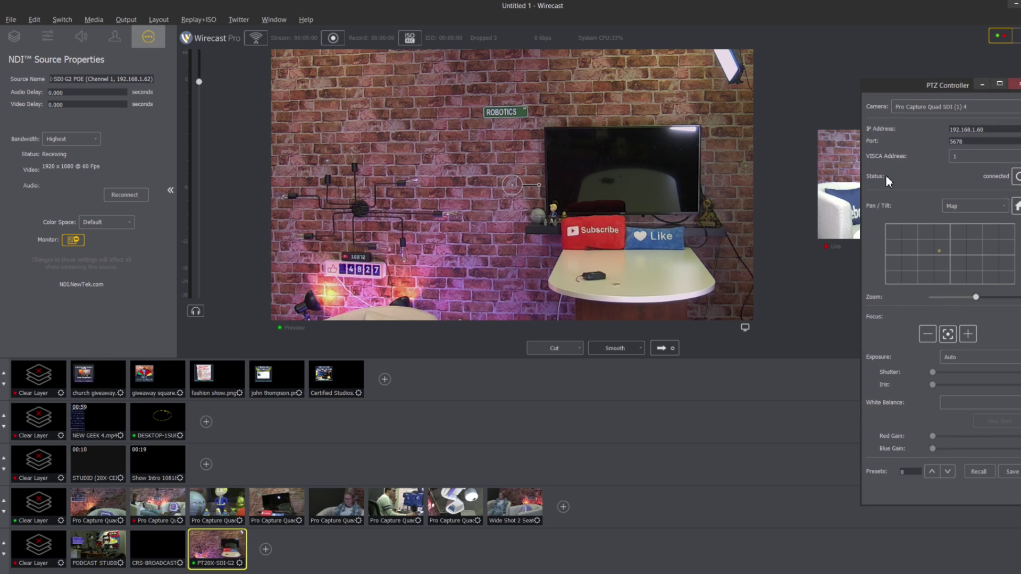
left_click(956, 108)
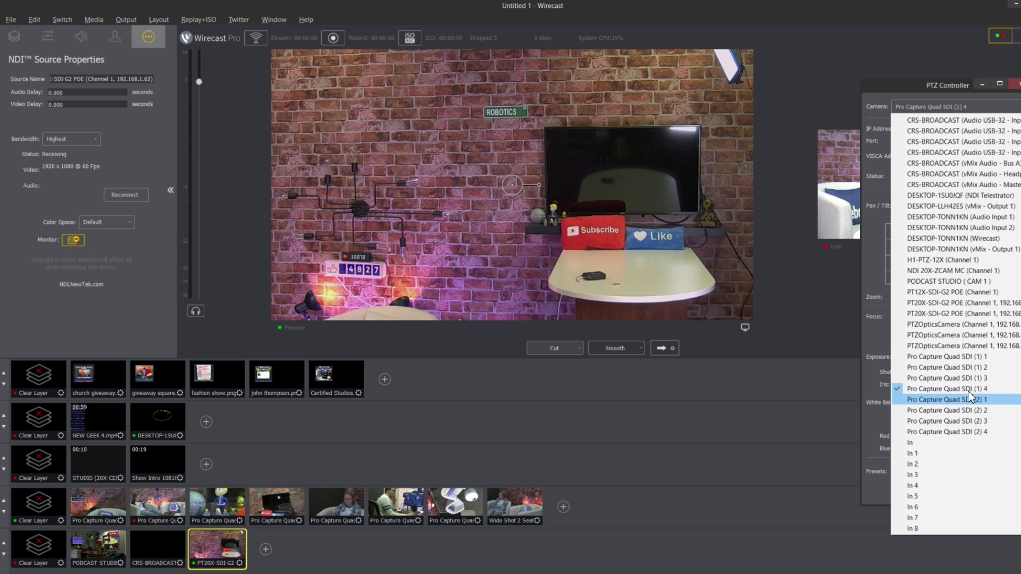
left_click(985, 318)
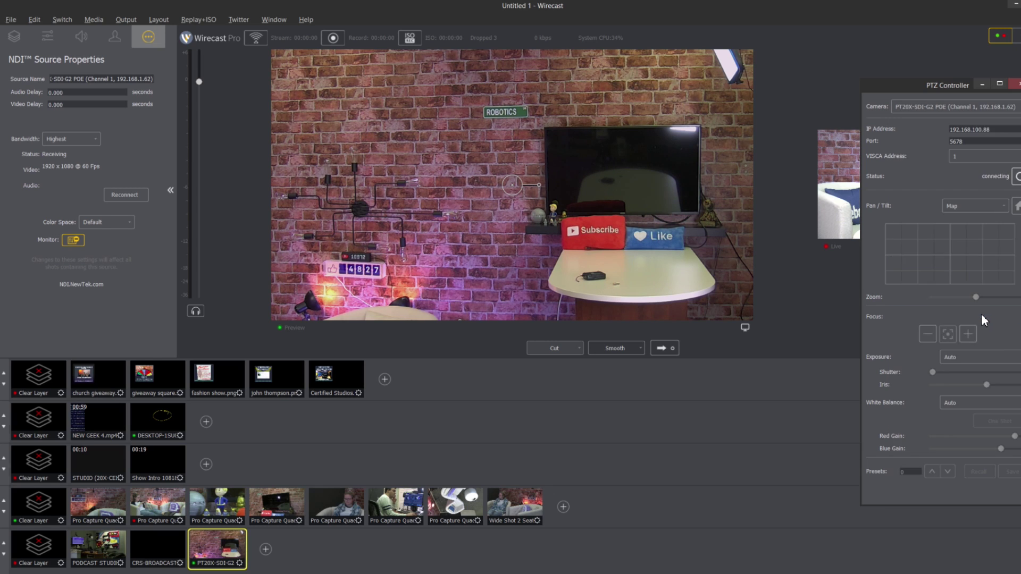
left_click_drag(994, 131, 946, 130)
key("ctrl+v")
Switch pan/tilt to D-Pad and aim and zoom the camera onto the lamp wall
left_click(999, 206)
left_click(984, 229)
left_click(968, 251)
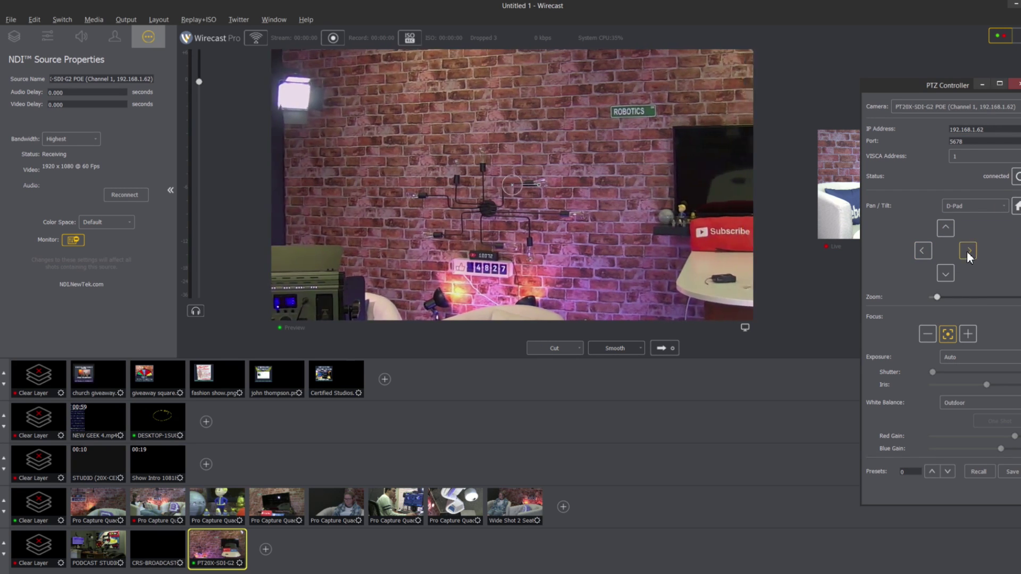
left_click(926, 251)
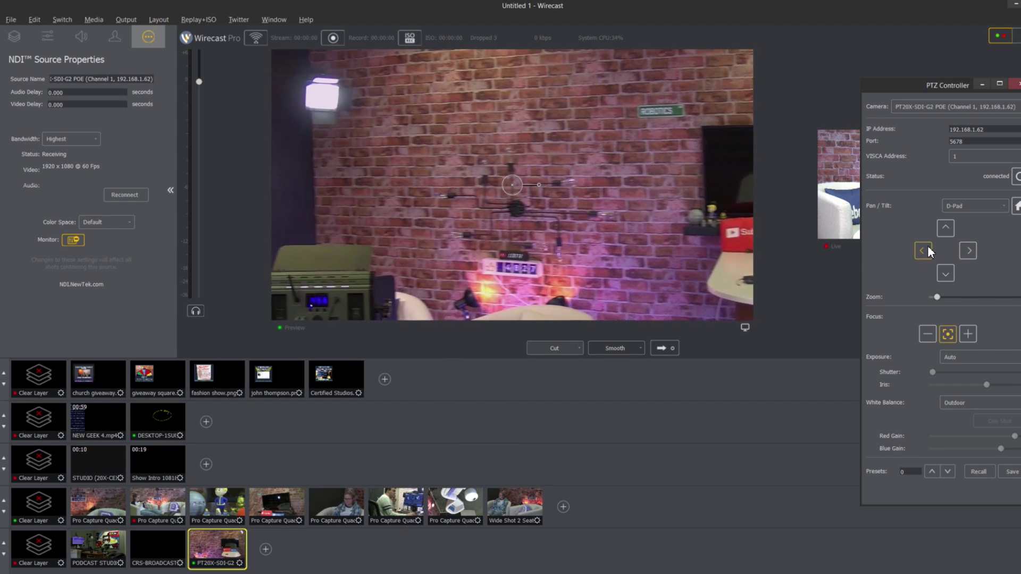
left_click(945, 273)
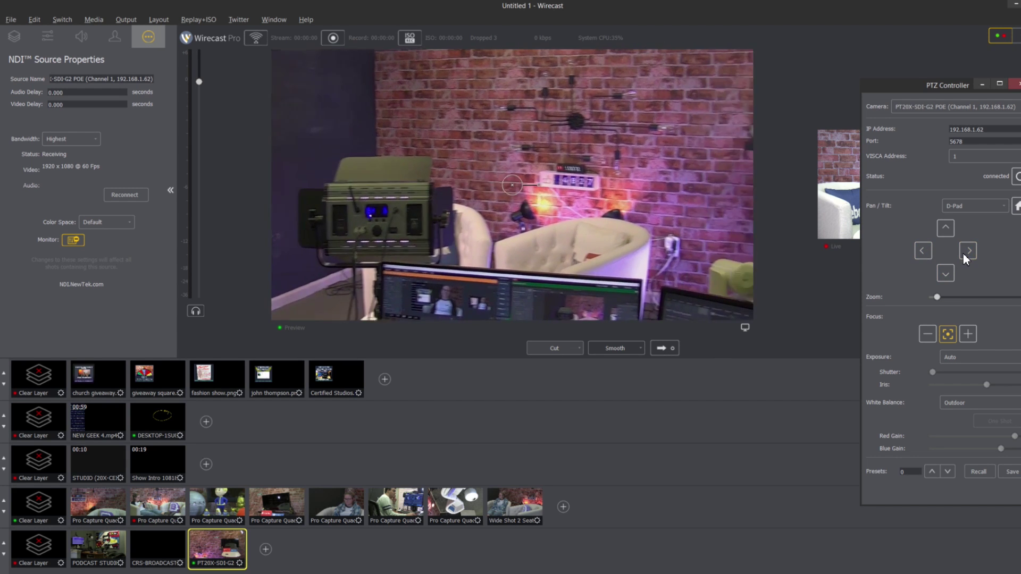
left_click(948, 232)
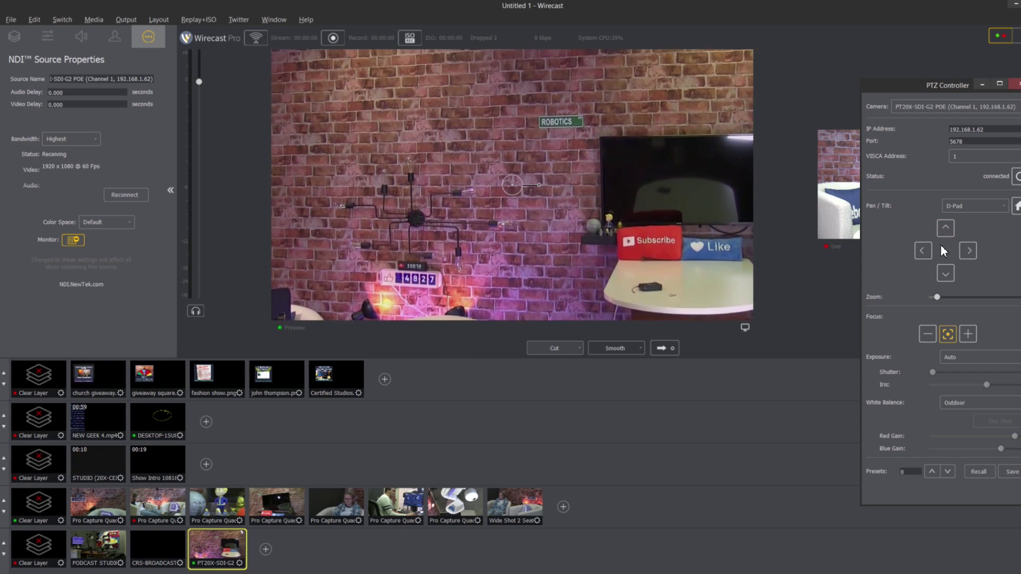
left_click(925, 251)
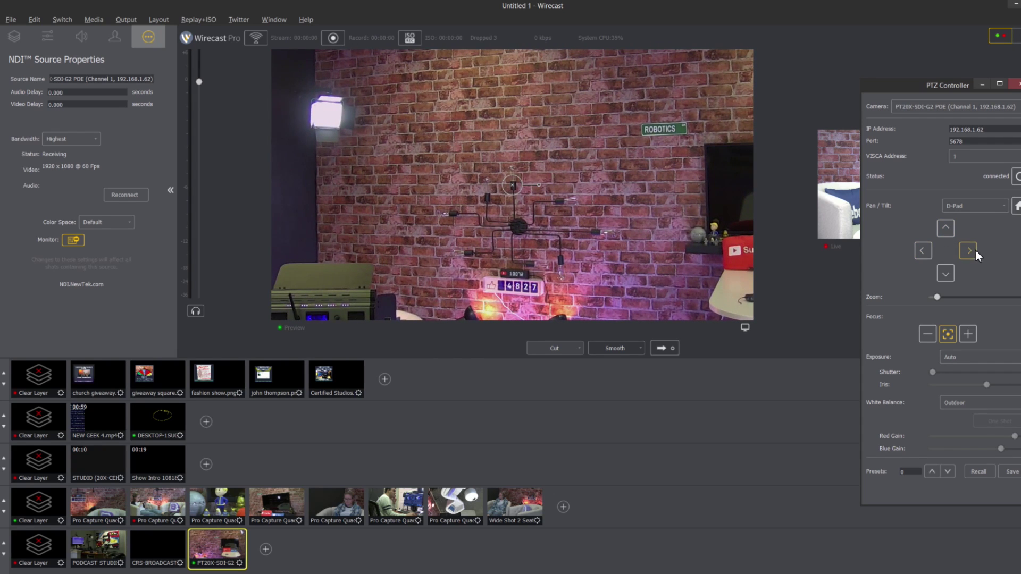
left_click(969, 250)
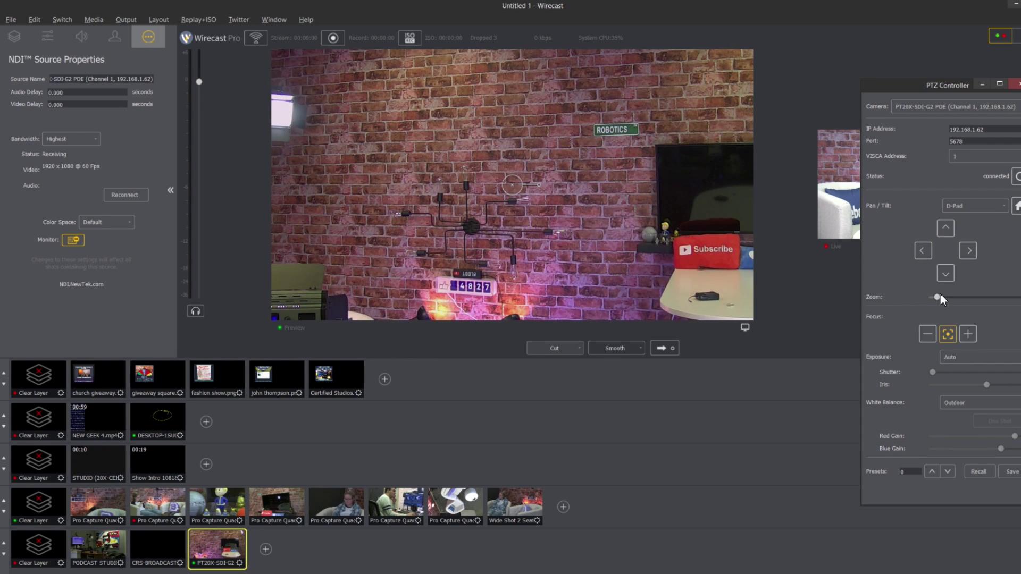
left_click_drag(938, 297, 983, 298)
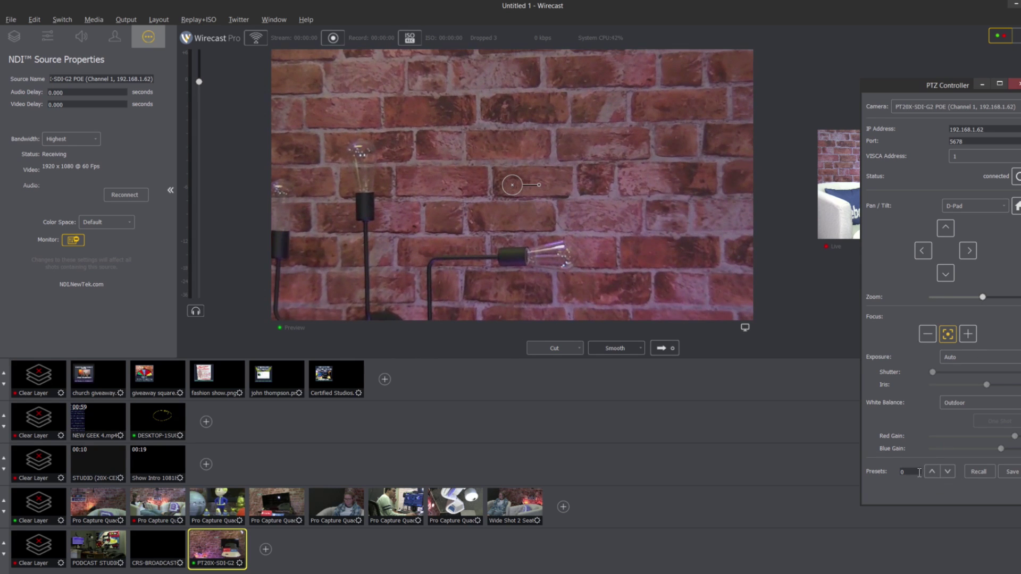
Save this view as preset 1 and duplicate the PT20X shot on layer 5
double_click(919, 473)
type("1")
left_click(240, 564)
left_click(285, 534)
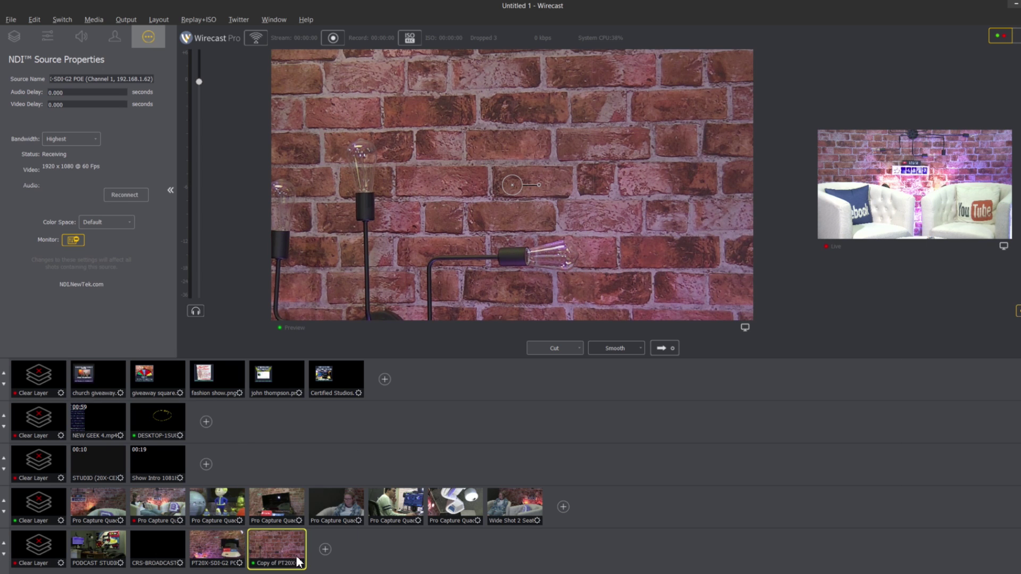
Pan right and zoom out to frame the TV wall, saving it as preset 2
left_click(274, 20)
left_click(330, 123)
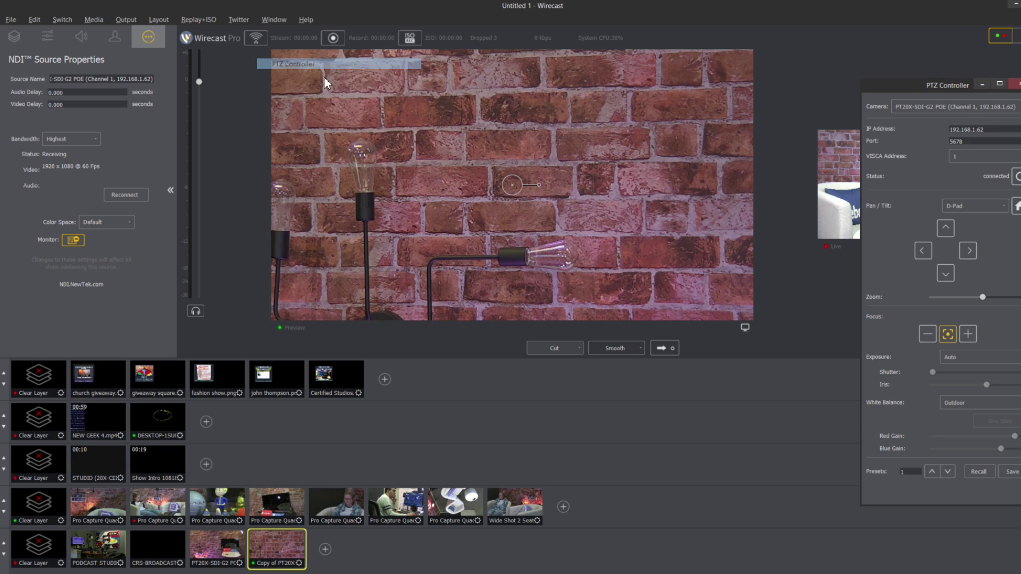
left_click(968, 251)
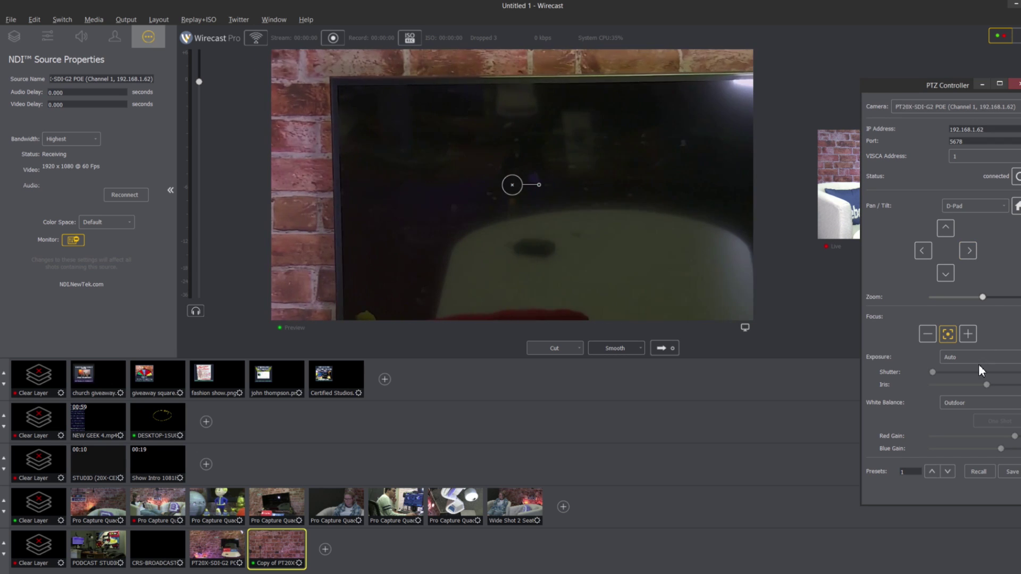
left_click_drag(982, 297, 961, 296)
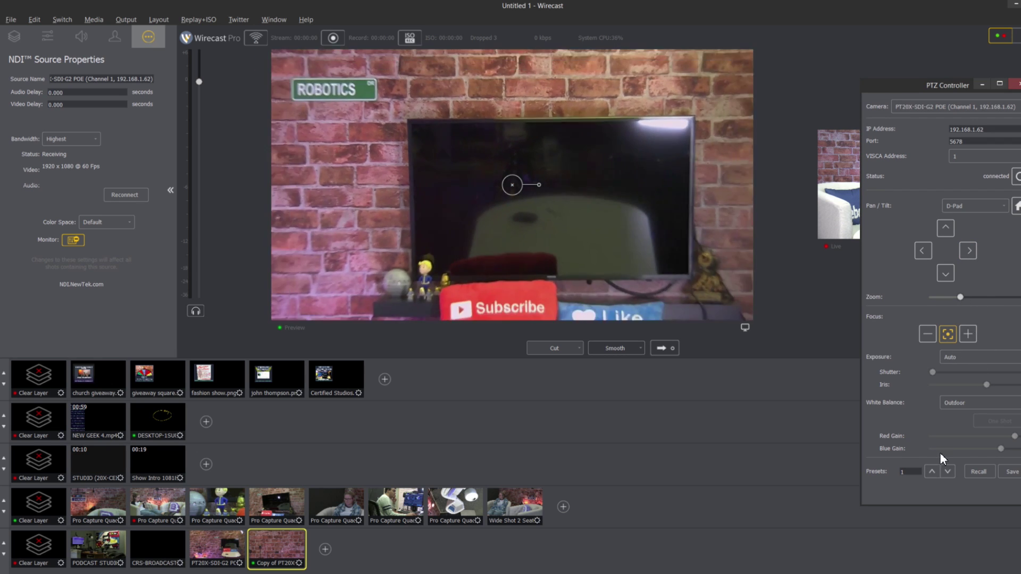
left_click(1012, 472)
Enable PTZ preset recall: preset 1 for the original PT20X shot, preset 2 for the copy
left_click(222, 553)
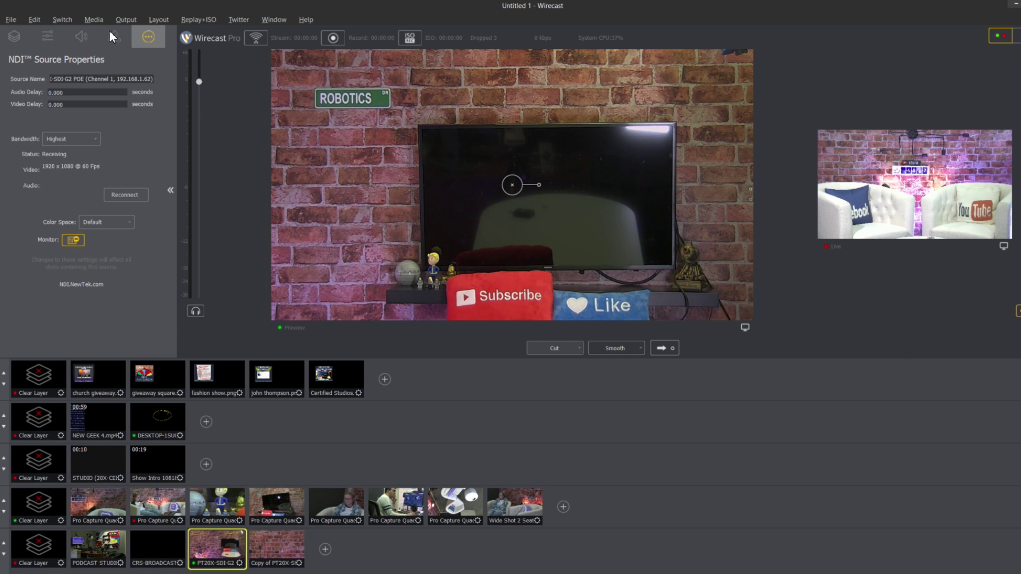
left_click(19, 38)
left_click(47, 36)
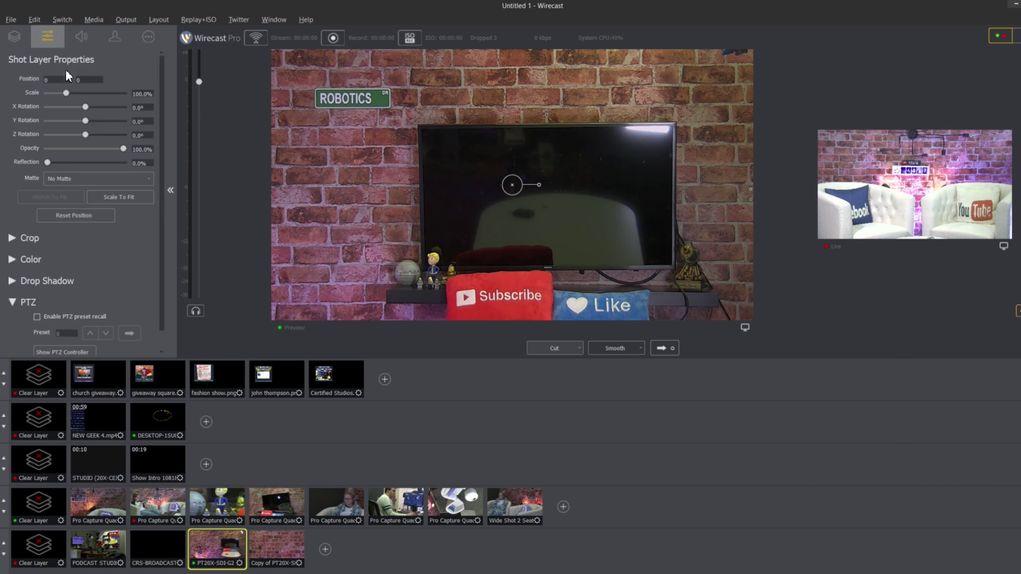
left_click(68, 333)
type("1")
left_click(264, 544)
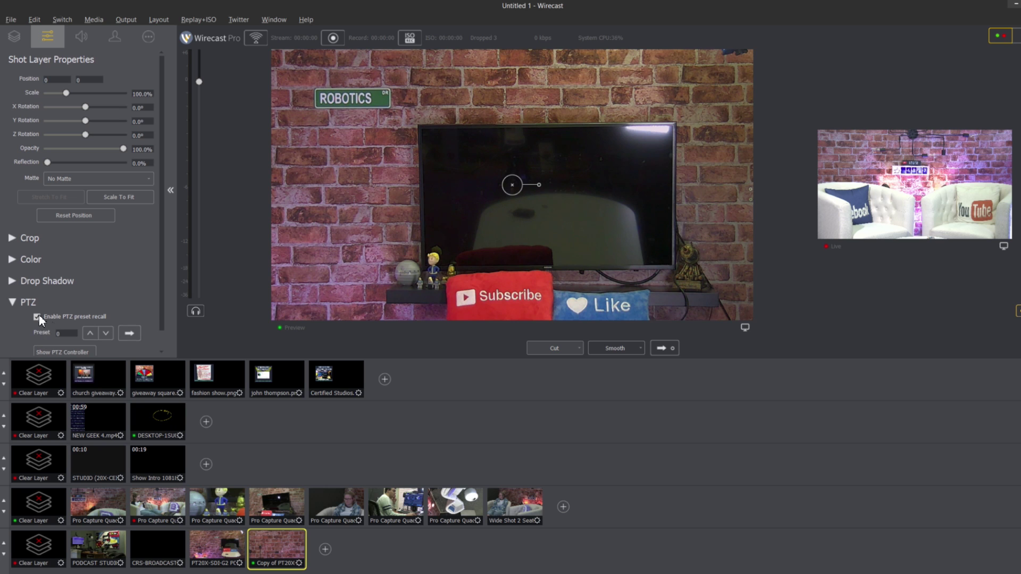
left_click(61, 335)
type("2")
left_click(221, 544)
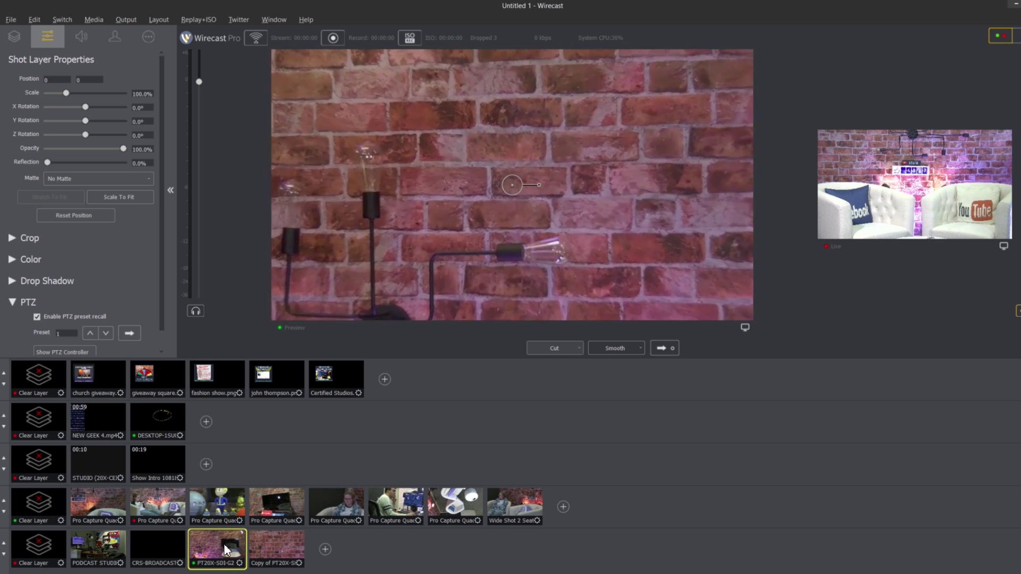
Clear layer 2 and switch between the original and copied PT20X shots to test preset recall
left_click(263, 537)
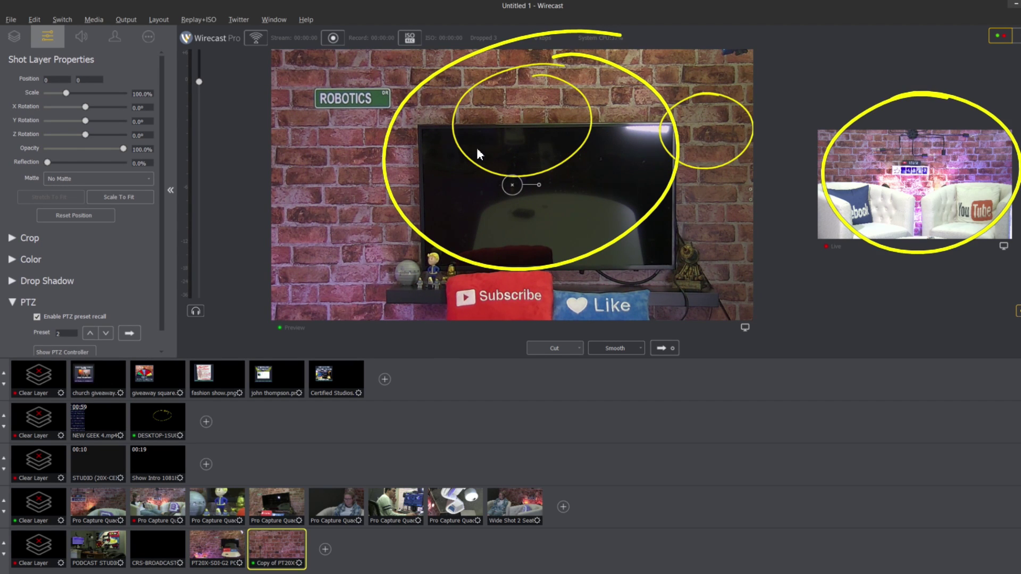
left_click(41, 429)
left_click(215, 539)
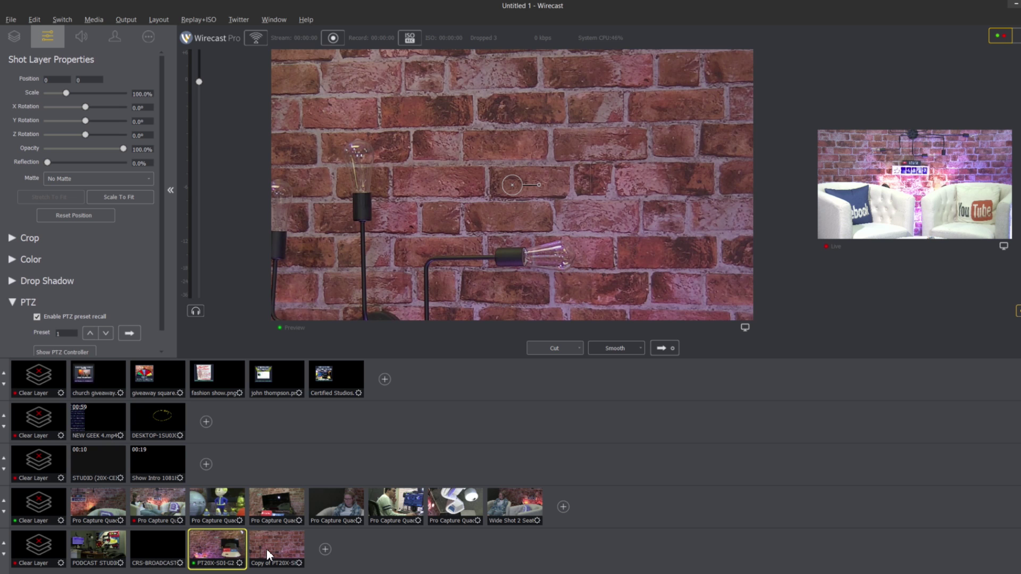
left_click(266, 549)
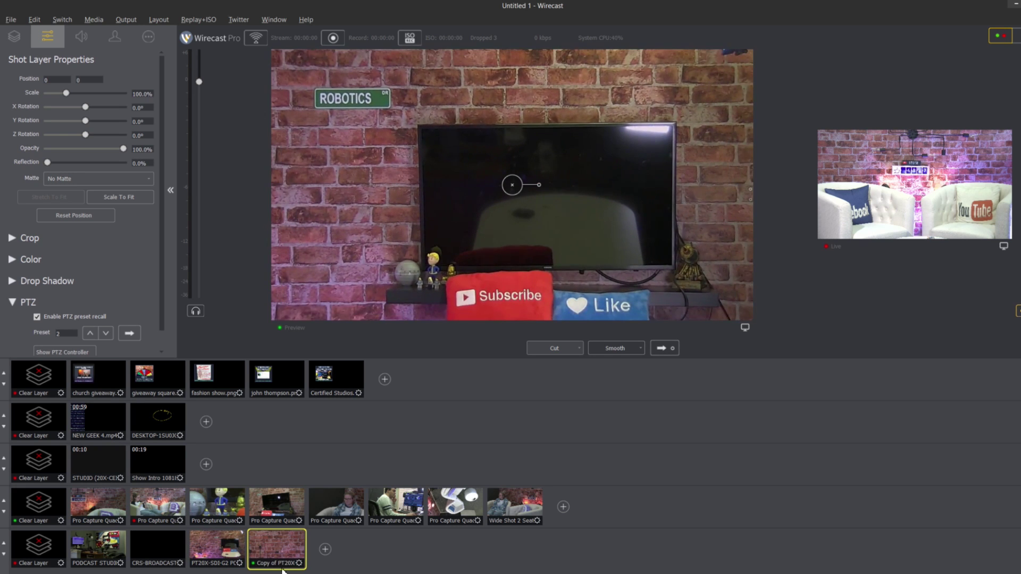
Refresh the shot icons of the copied and original PT20X shots, then reselect the copy
right_click(301, 567)
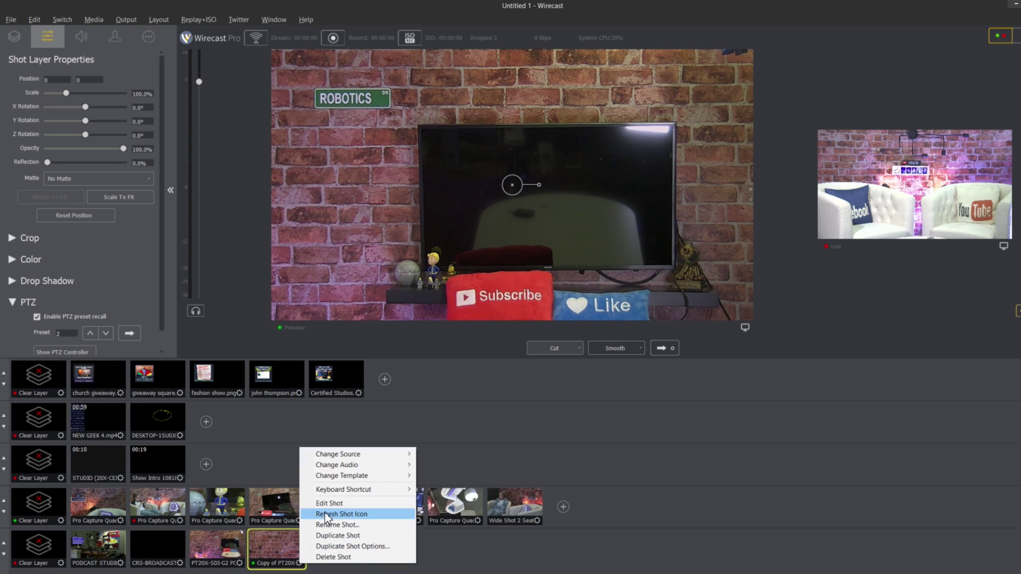
left_click(326, 515)
left_click(236, 562)
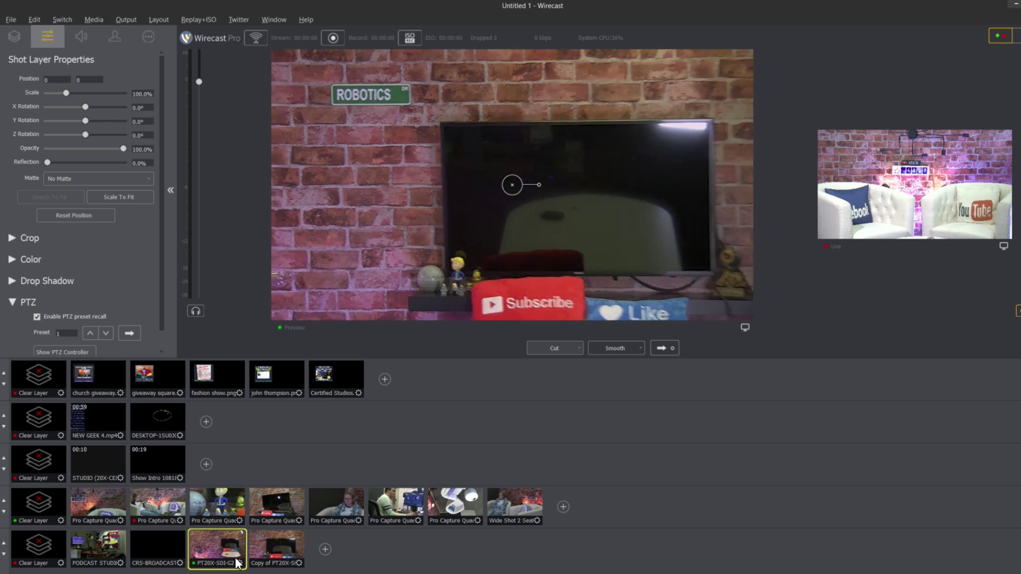
right_click(239, 563)
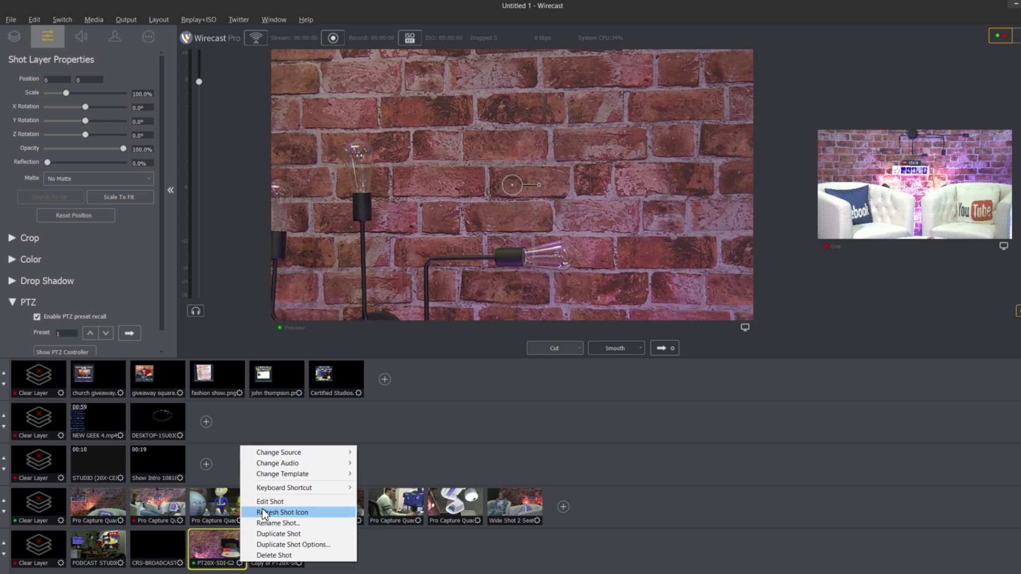
left_click(265, 512)
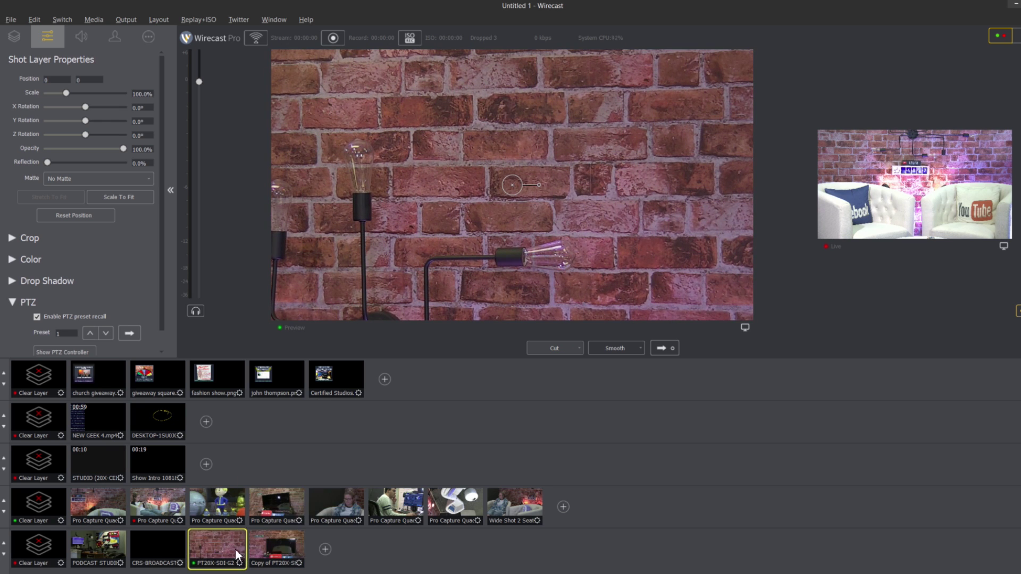
left_click(276, 548)
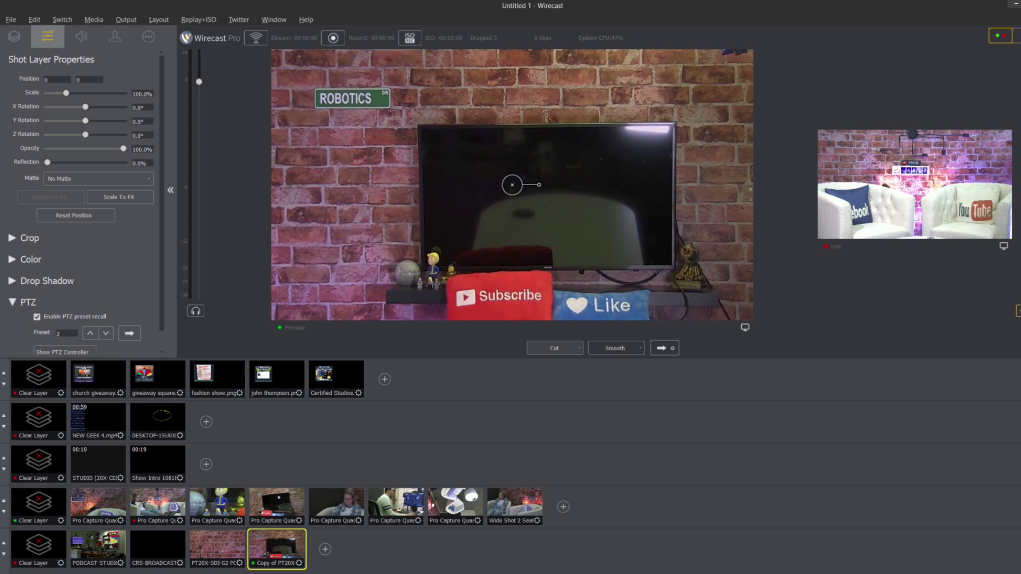